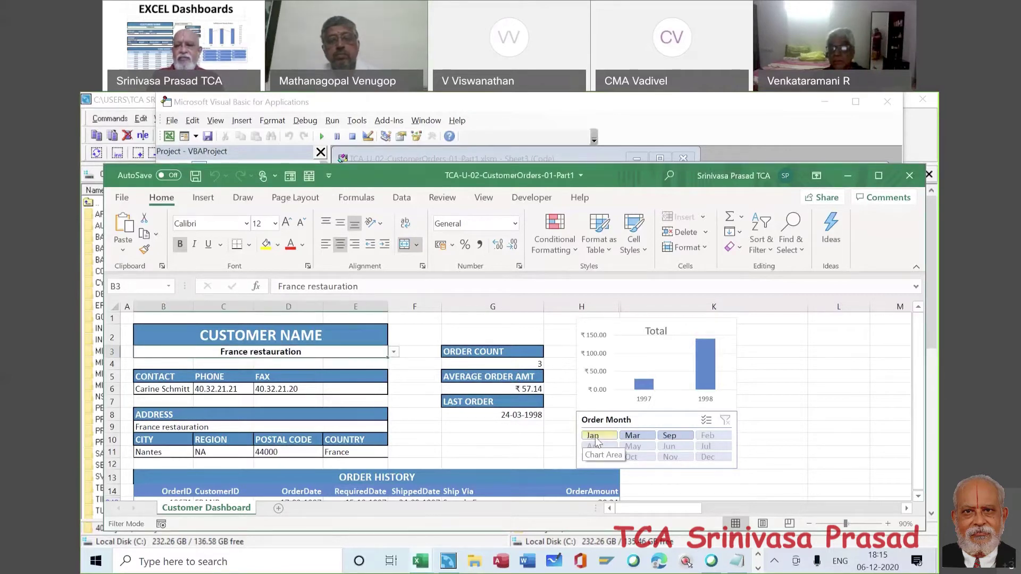
- Filter the slicer to March and show Franchi S.p.A. on the dashboard
left_click(638, 437)
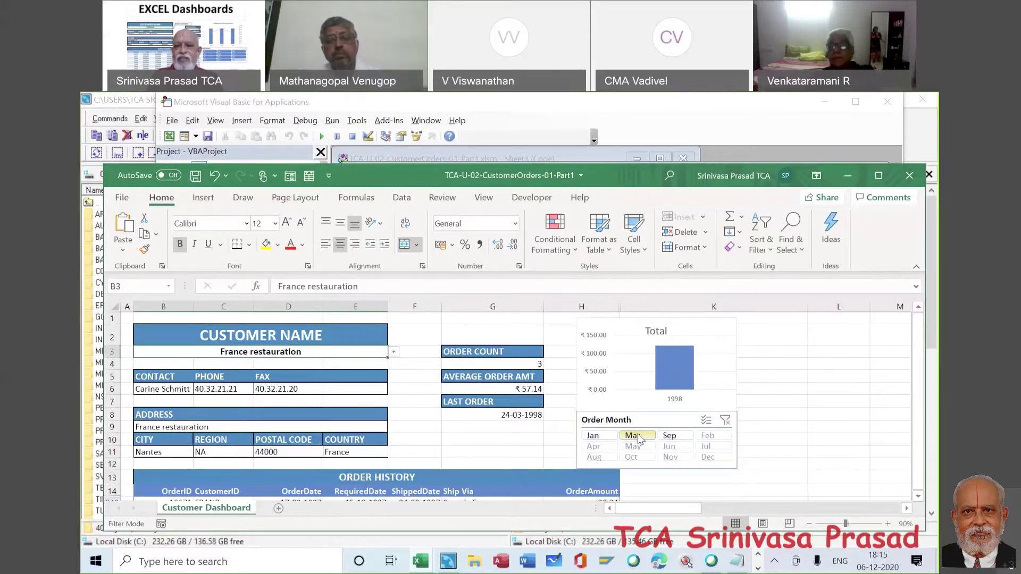
left_click(394, 352)
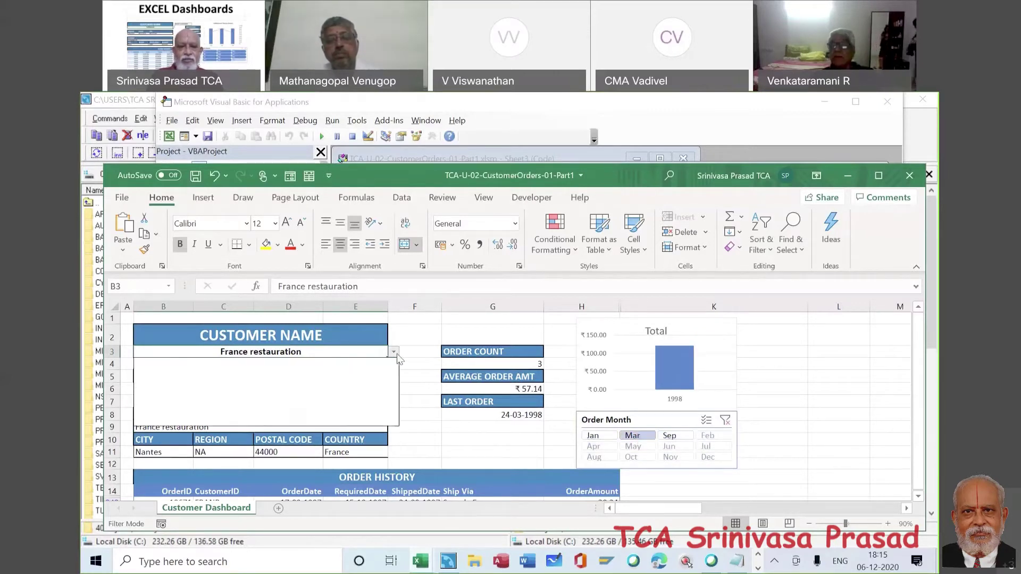
left_click(379, 371)
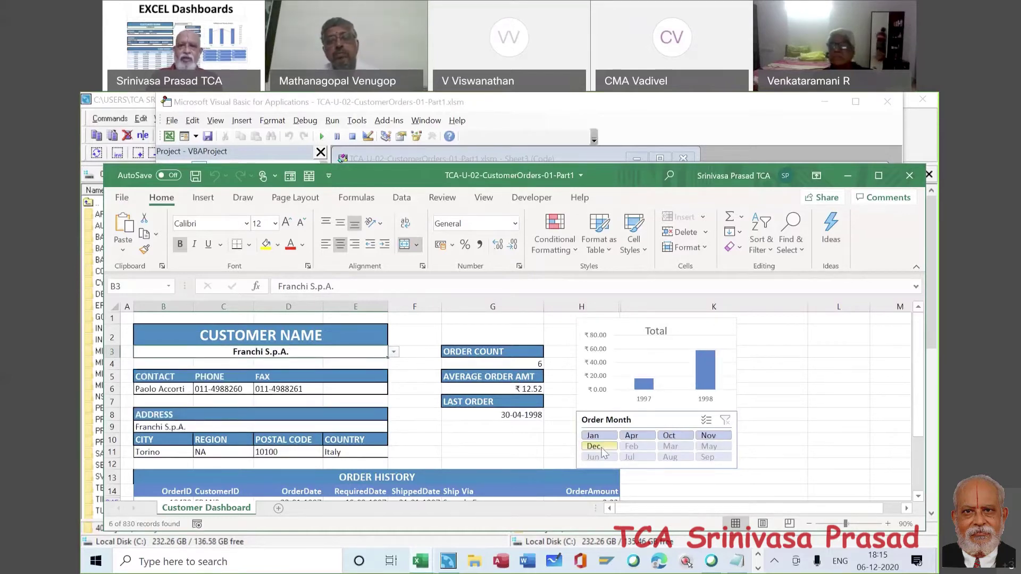
- Choose FISSA Fabrica Inter. Salchichas S.A. from the B3 customer dropdown
left_click(394, 352)
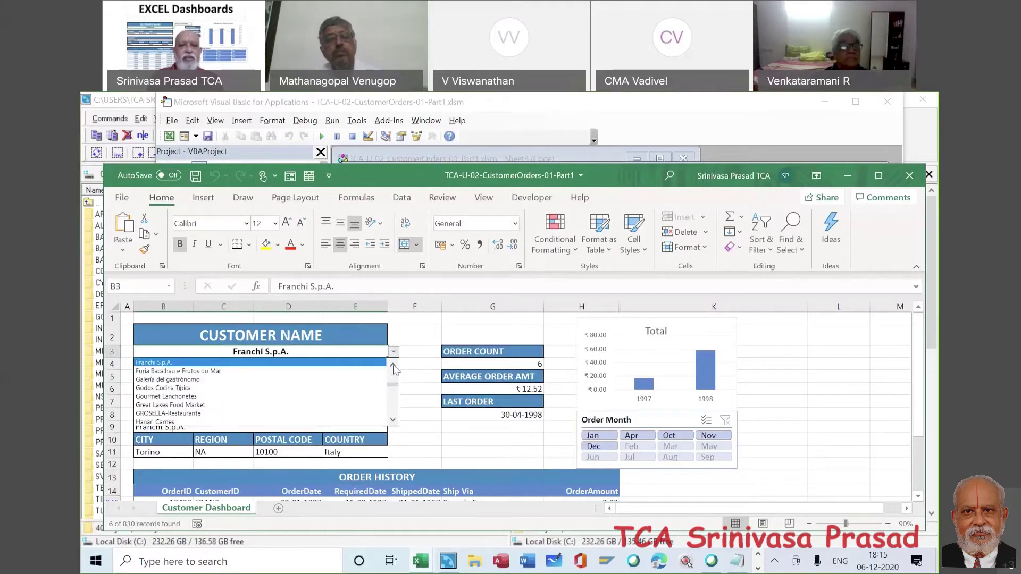
scroll(392, 369, "up", 3)
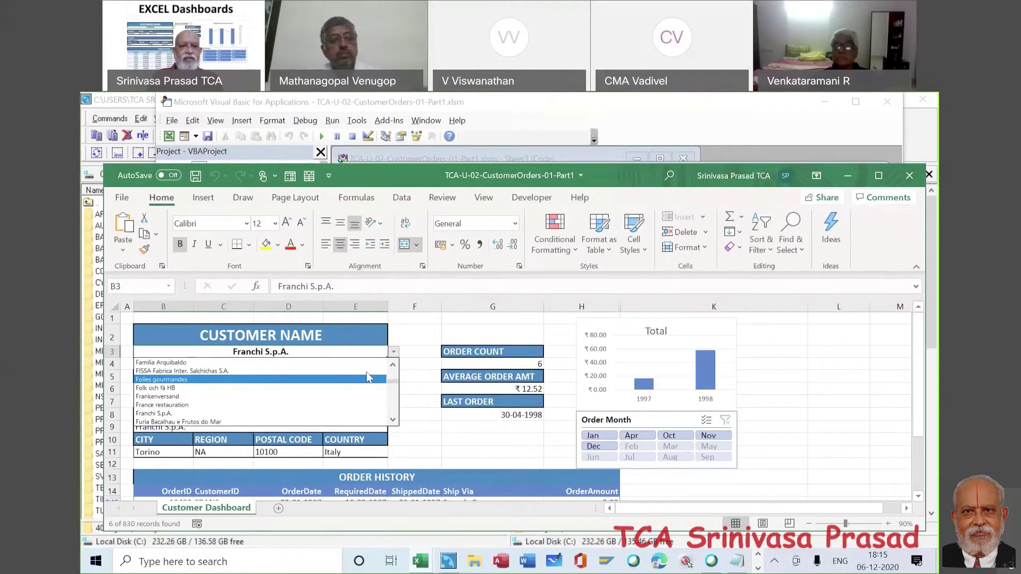
left_click(369, 371)
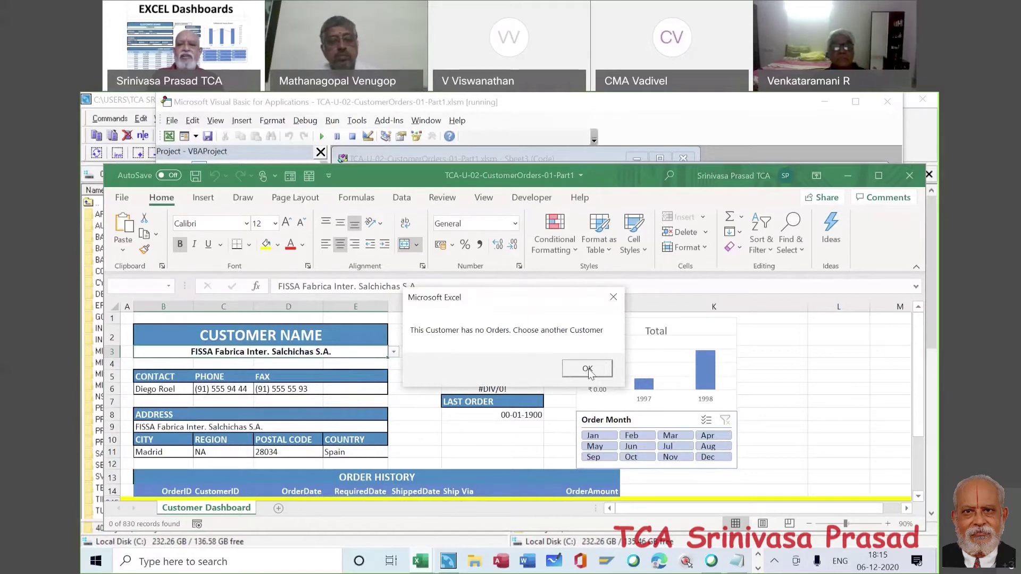
- Dismiss the no-orders warning and inspect the formulas in D6, D11, G8 and G4
left_click(589, 369)
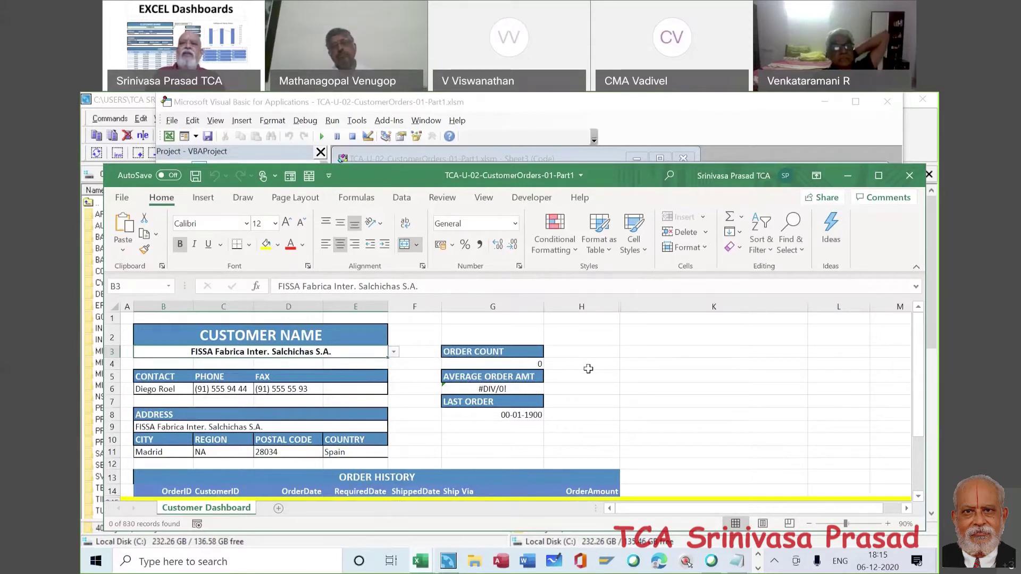
left_click(304, 391)
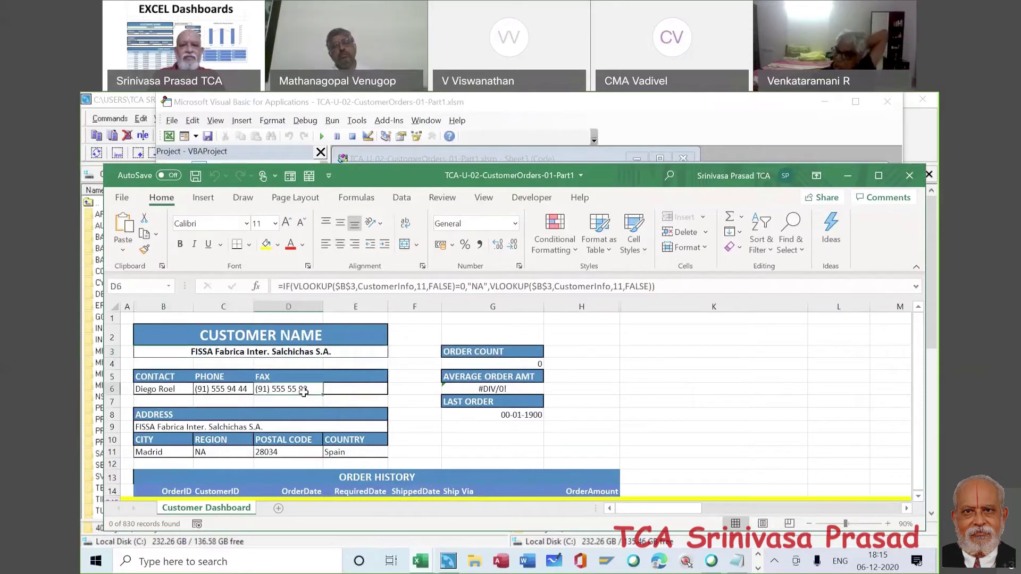
left_click(290, 453)
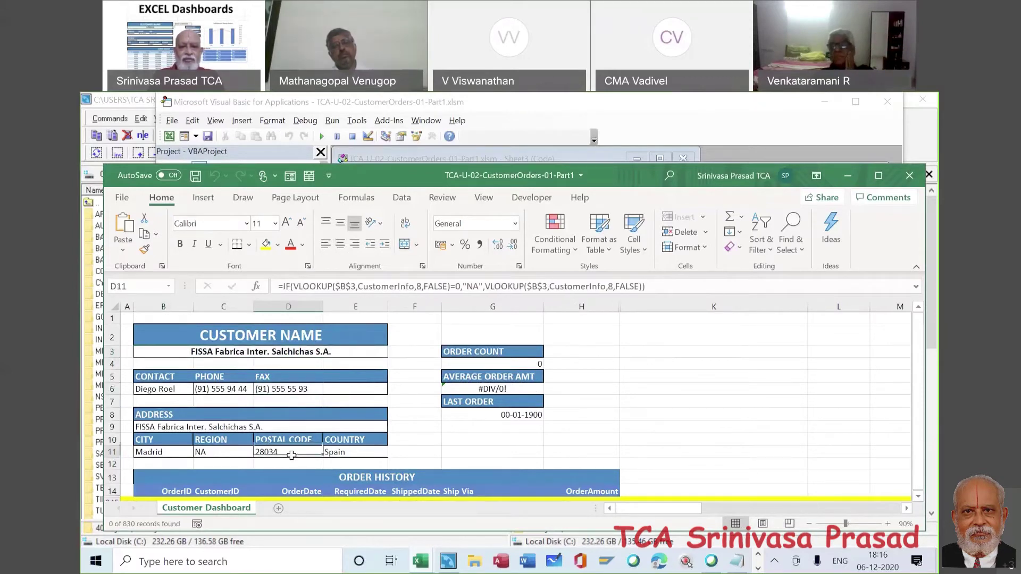
left_click(507, 414)
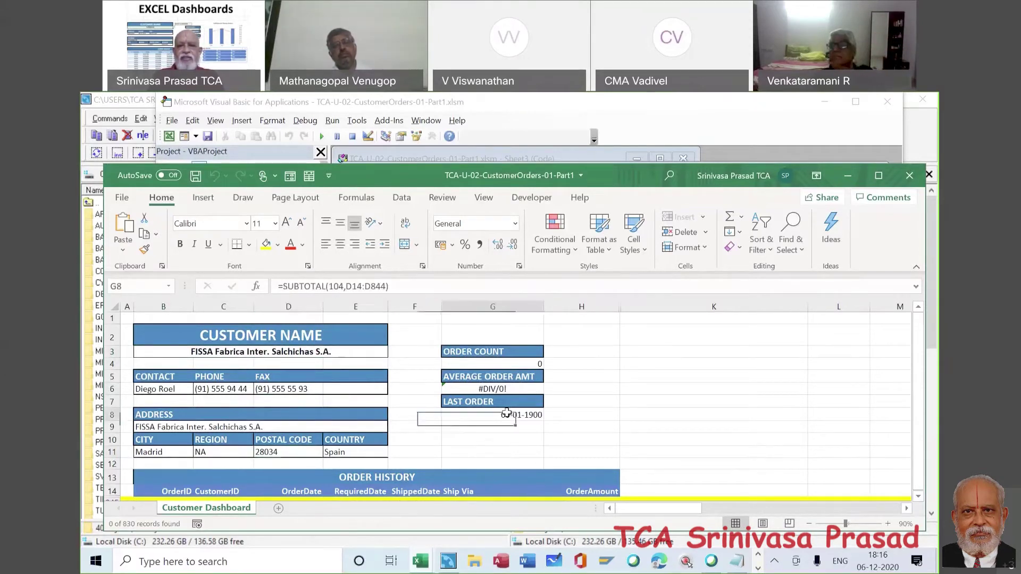
left_click(487, 365)
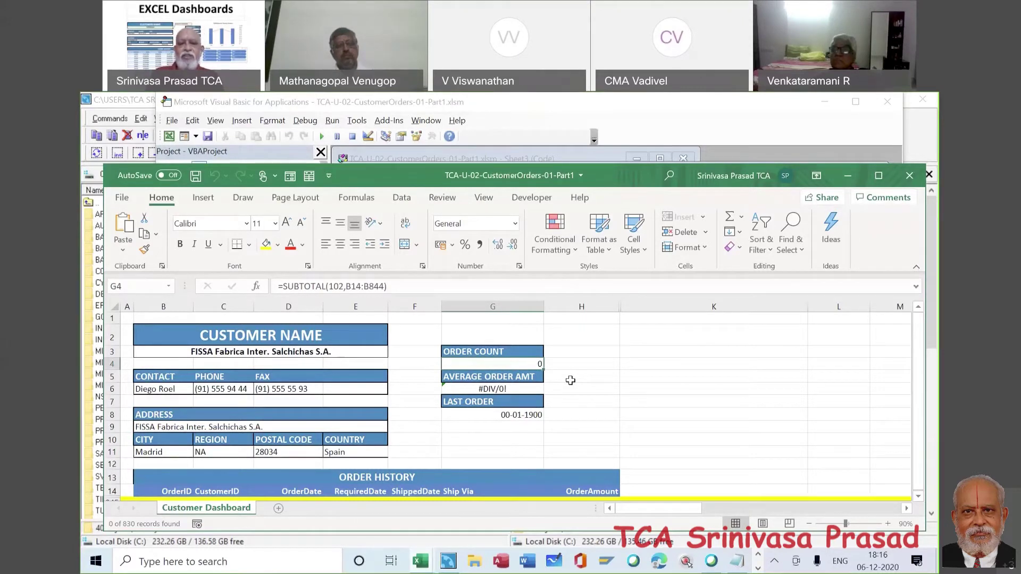
- Show Folies gourmandes, then Folk och fä HB (19 orders, ₹88.32 average) on the dashboard
left_click(378, 353)
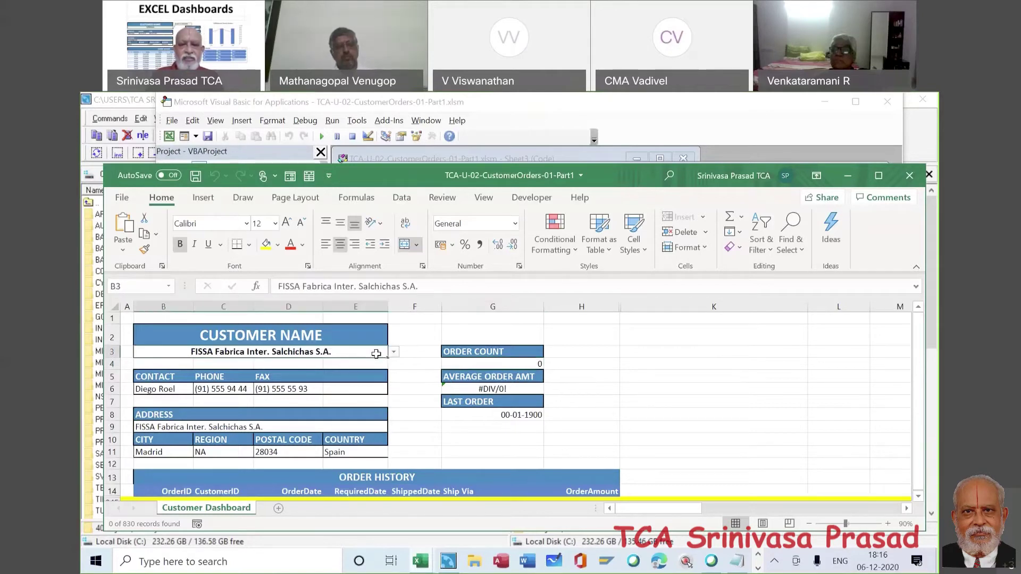
left_click(393, 352)
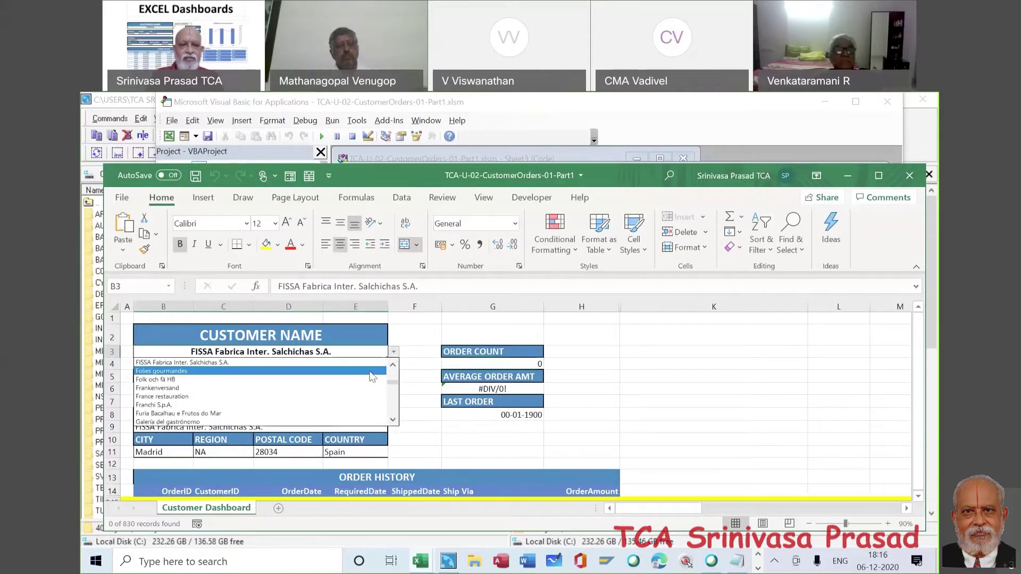
left_click(372, 371)
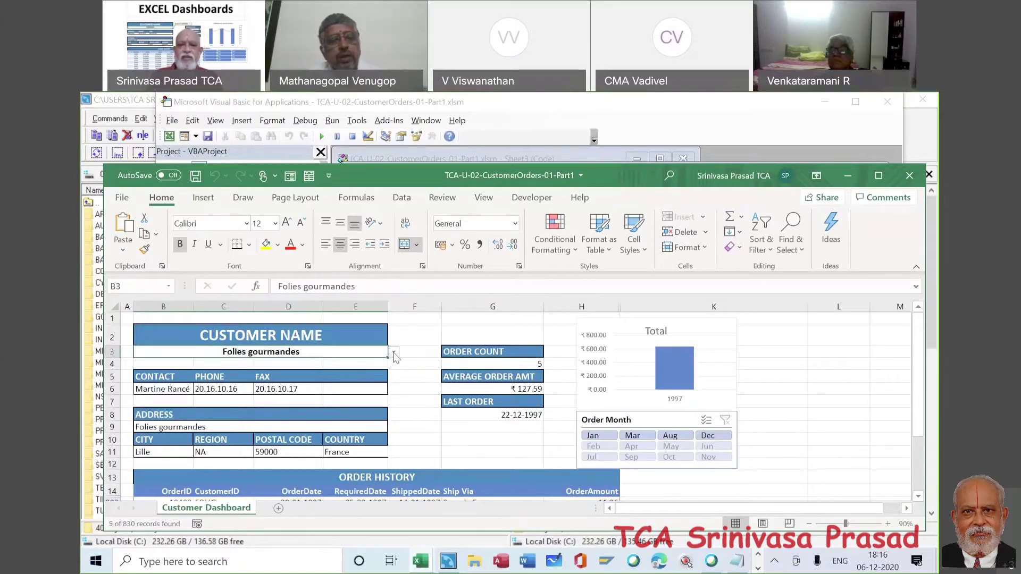
left_click(393, 352)
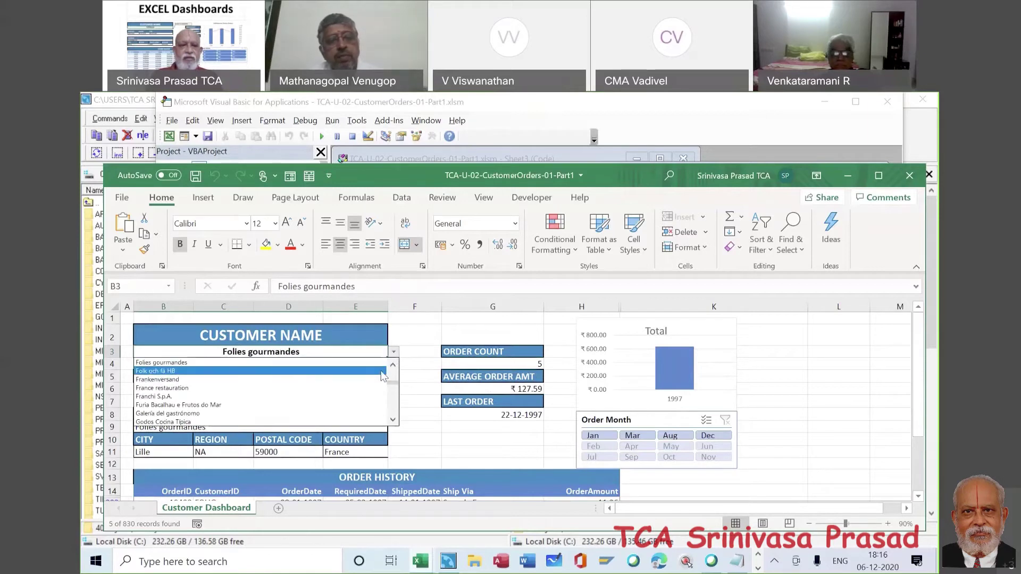
left_click(382, 371)
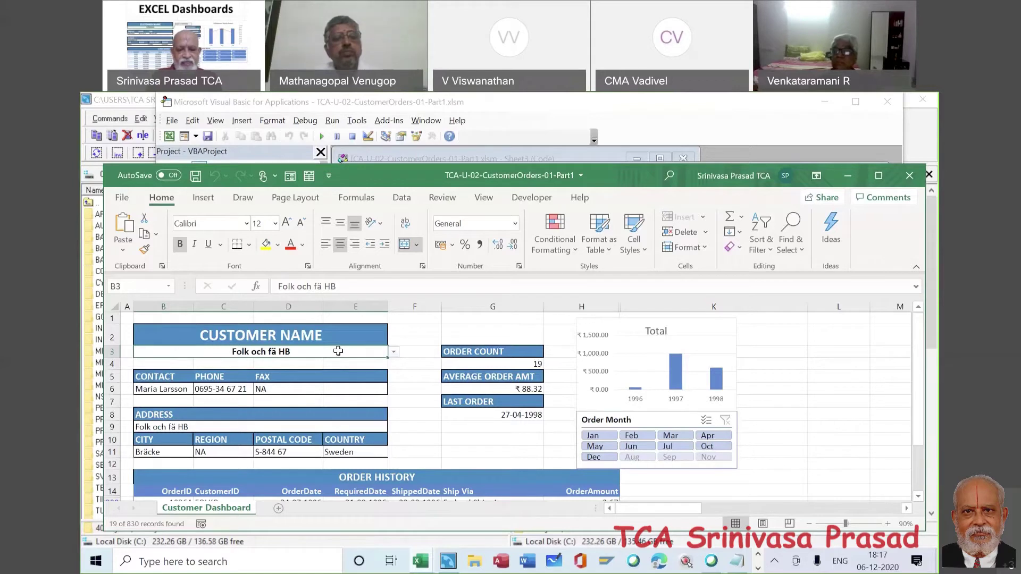
key("alt")
key("alt")
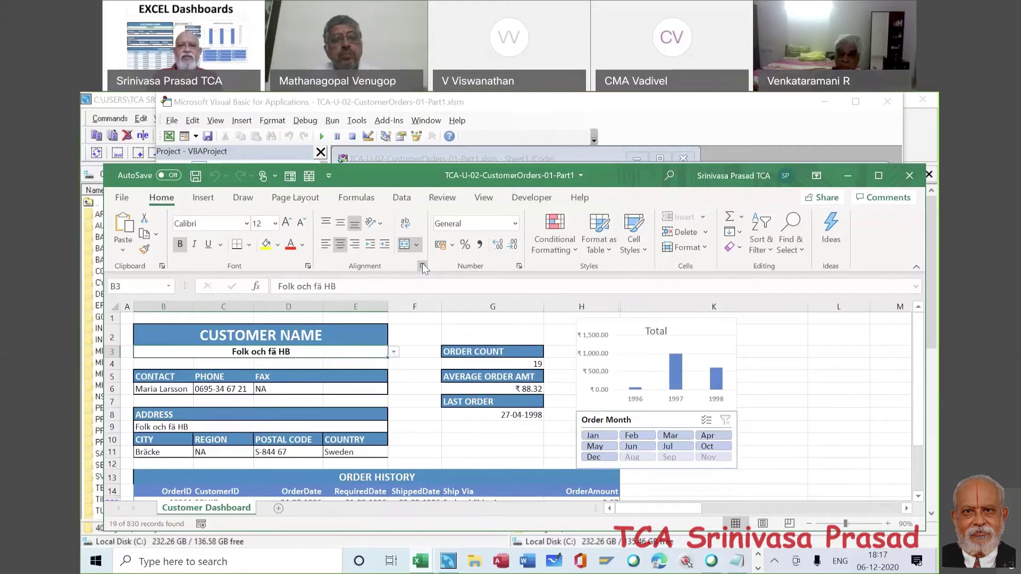
- Clear the Locked protection option for customer name cell B3 in Format Cells
left_click(423, 266)
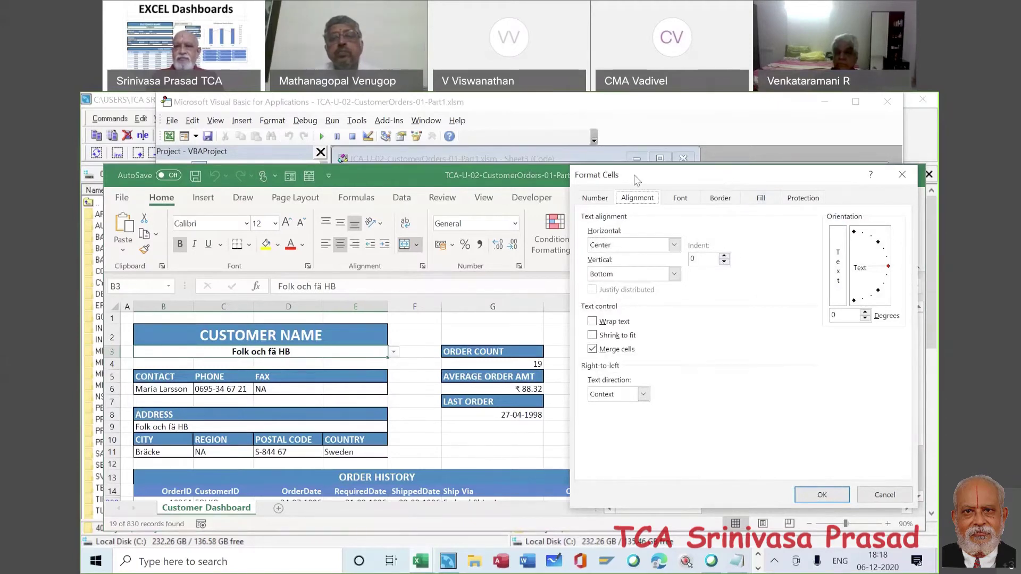
left_click_drag(524, 196, 390, 189)
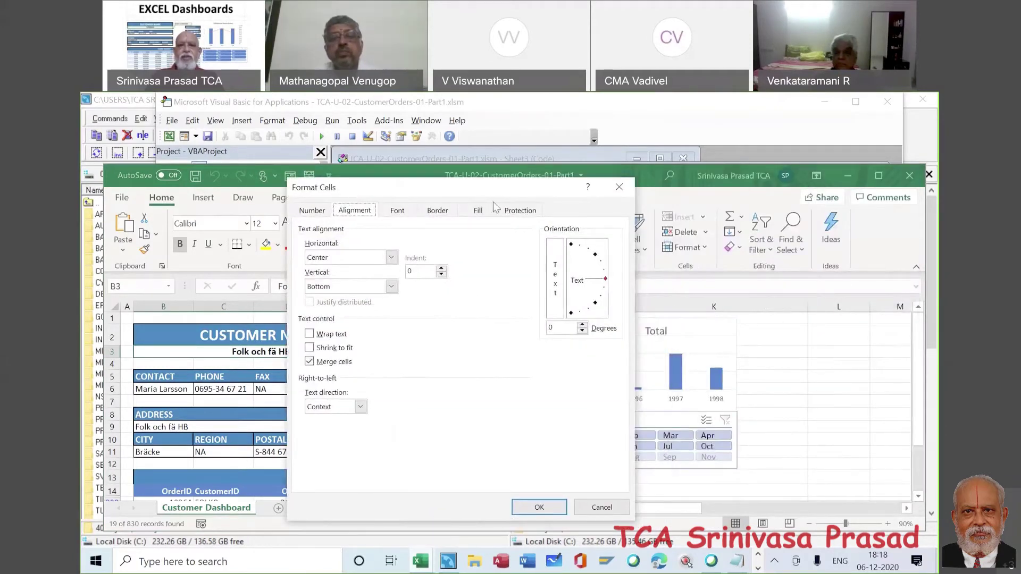
left_click(521, 211)
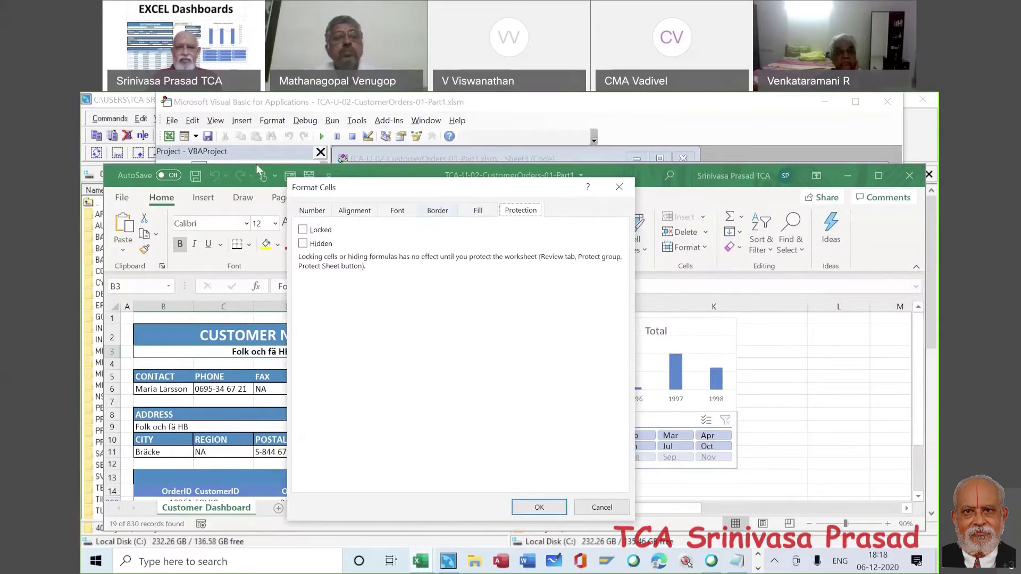
left_click(302, 230)
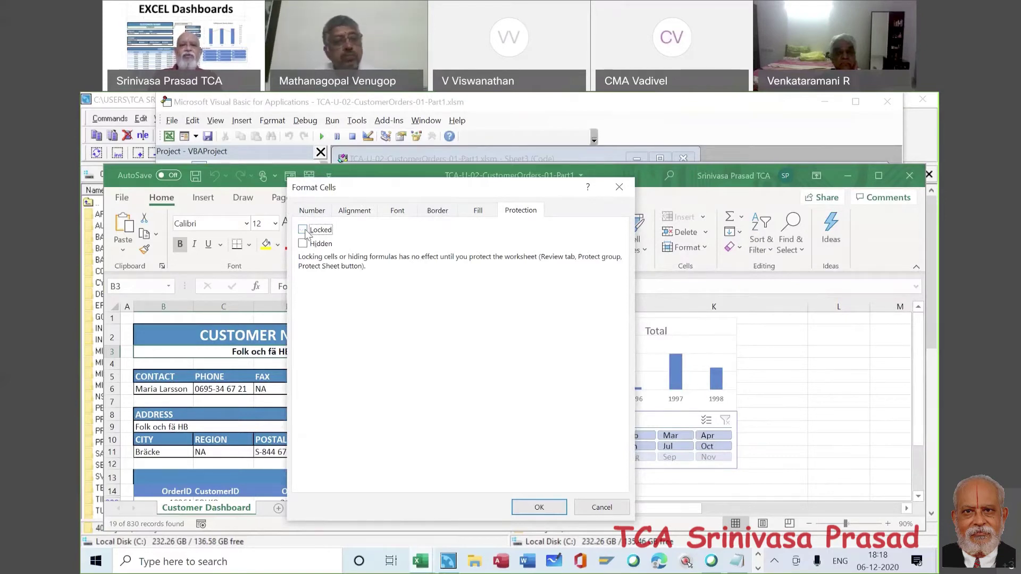
left_click(537, 508)
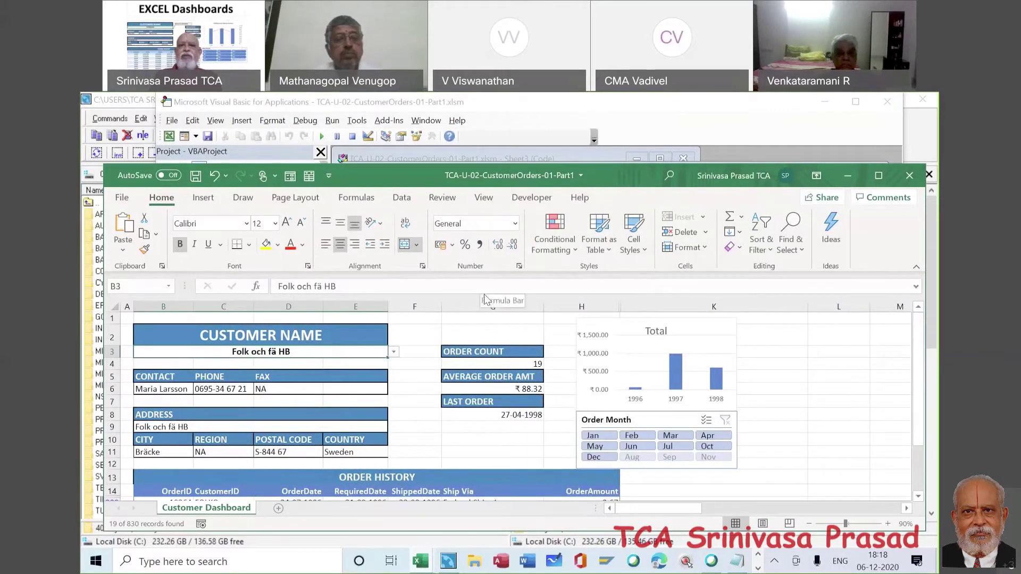
- Hide gridlines, row and column headings and the formula bar, then zoom out to 80%
left_click(484, 198)
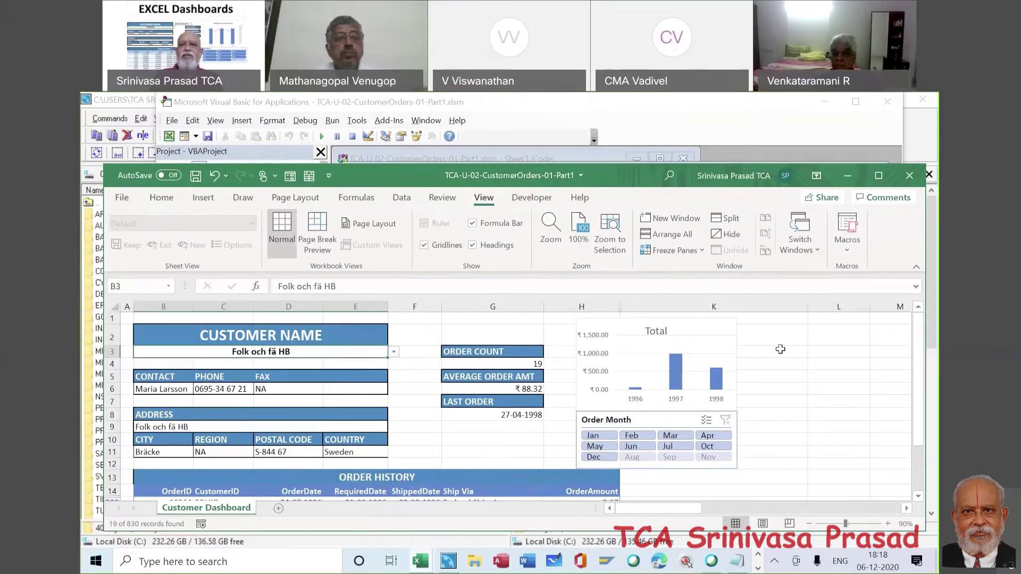
left_click(781, 350)
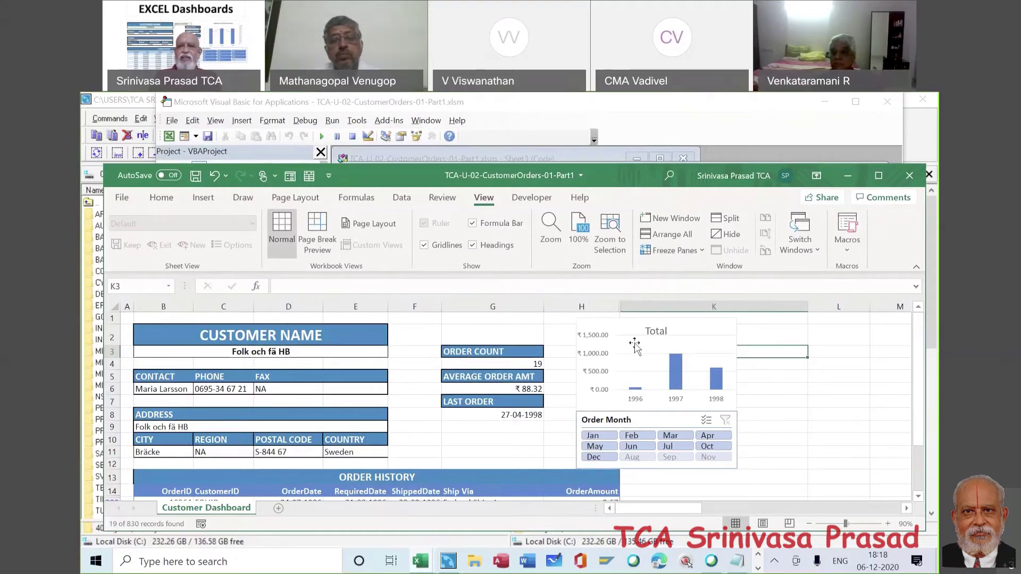
left_click(424, 246)
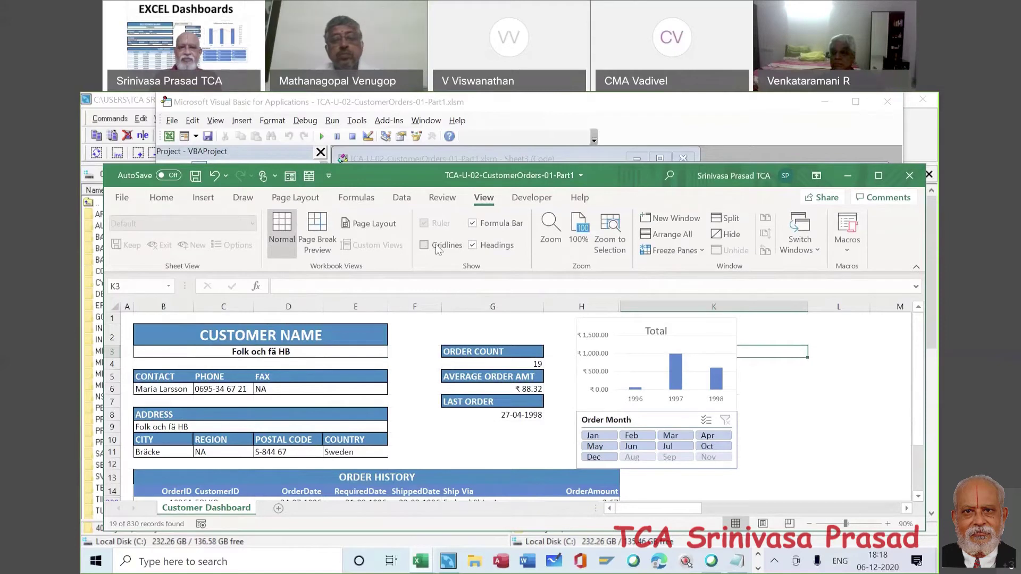
left_click(472, 246)
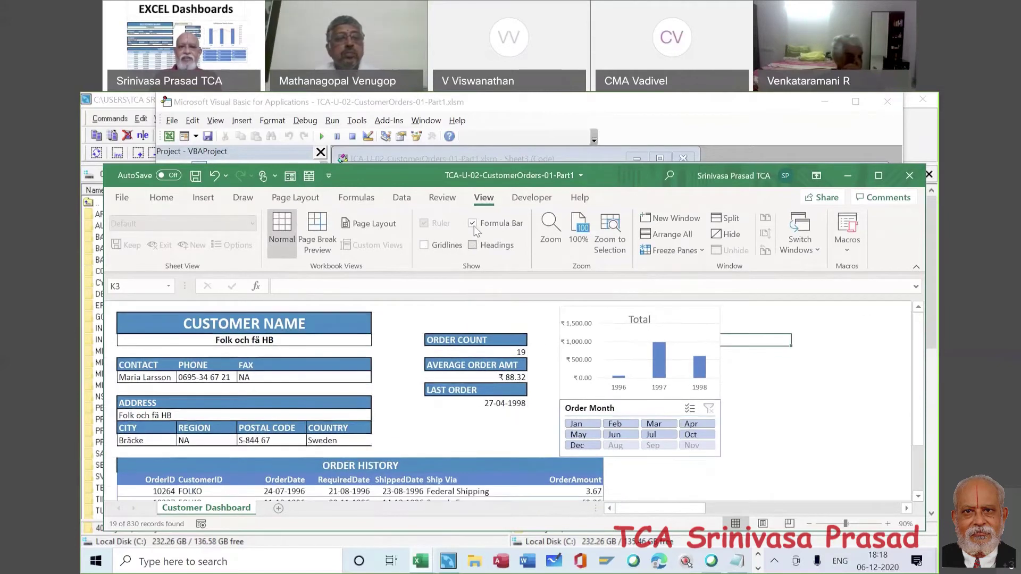
left_click(474, 225)
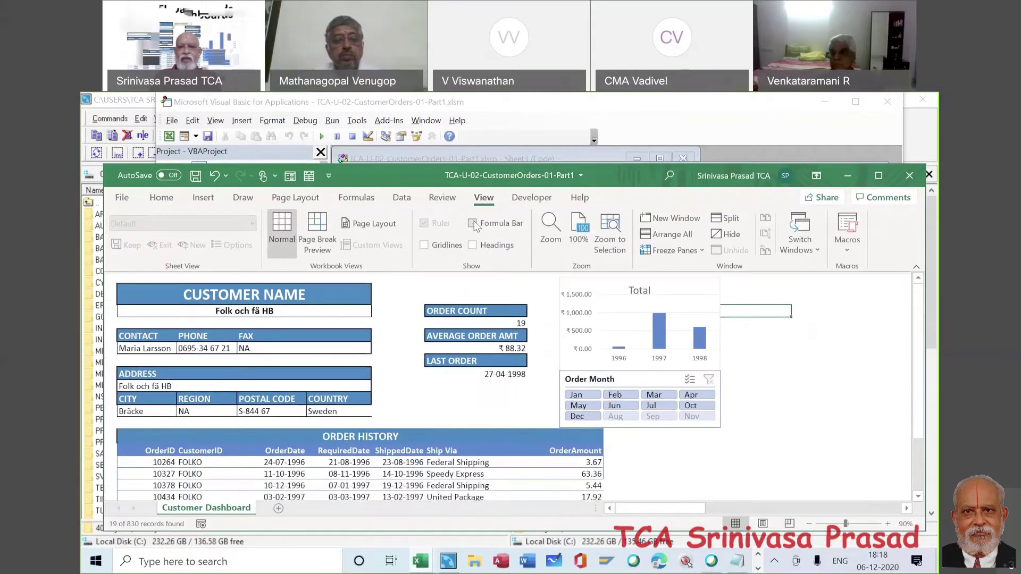
left_click(825, 399)
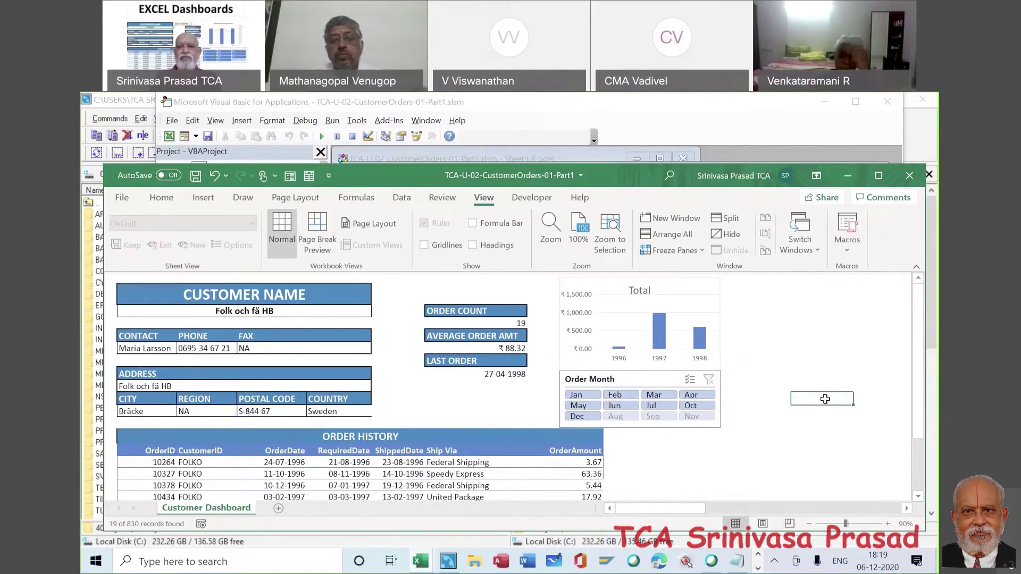
left_click(809, 524)
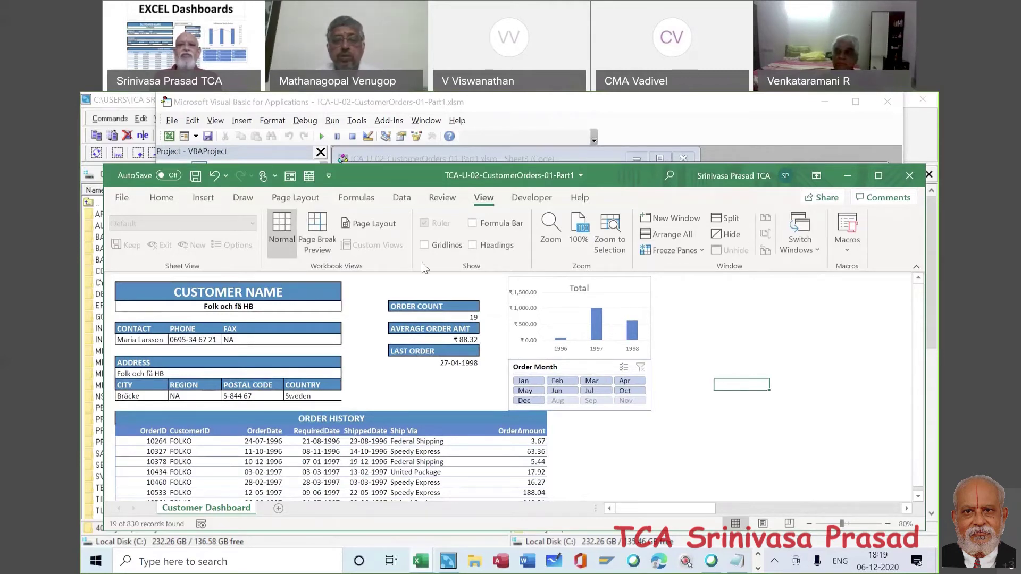
double_click(484, 198)
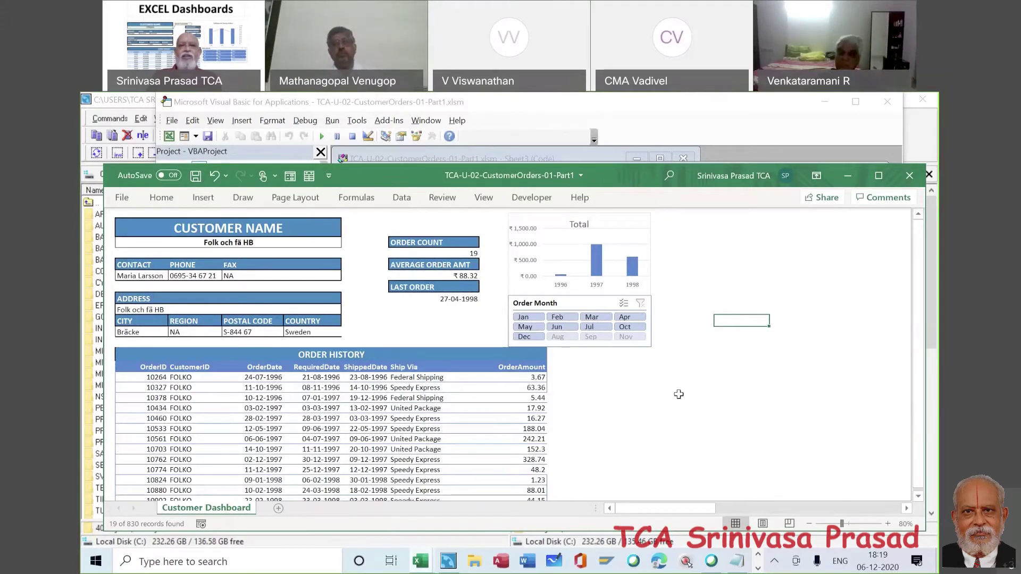
left_click(484, 198)
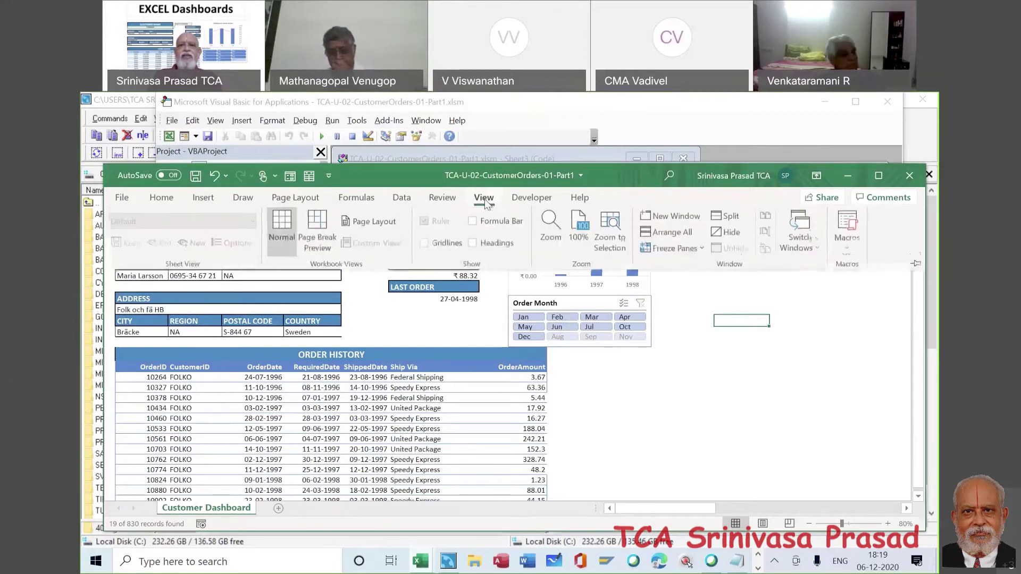
double_click(484, 198)
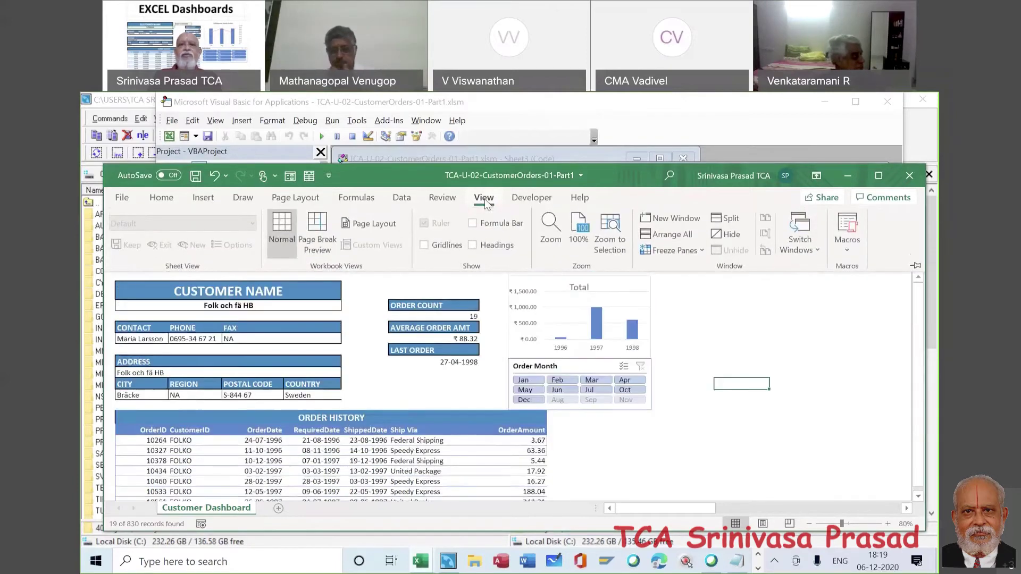
left_click(472, 224)
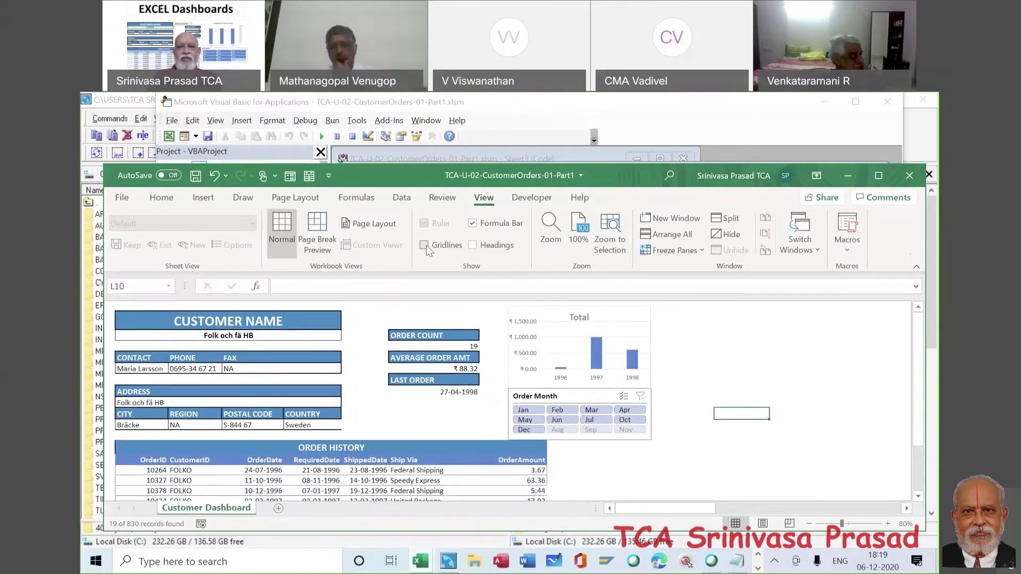
left_click(425, 245)
left_click(473, 245)
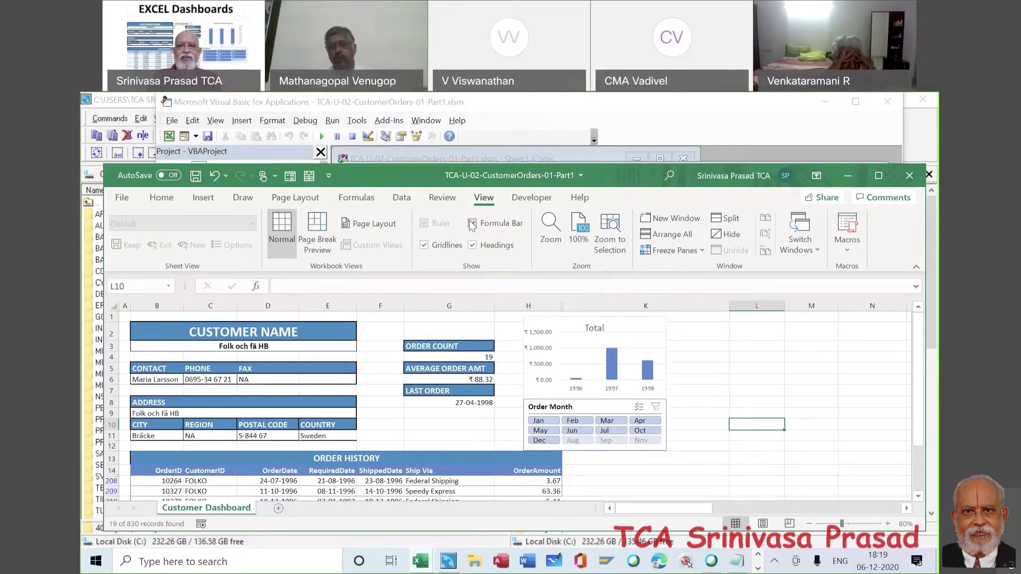
left_click(472, 224)
left_click(472, 246)
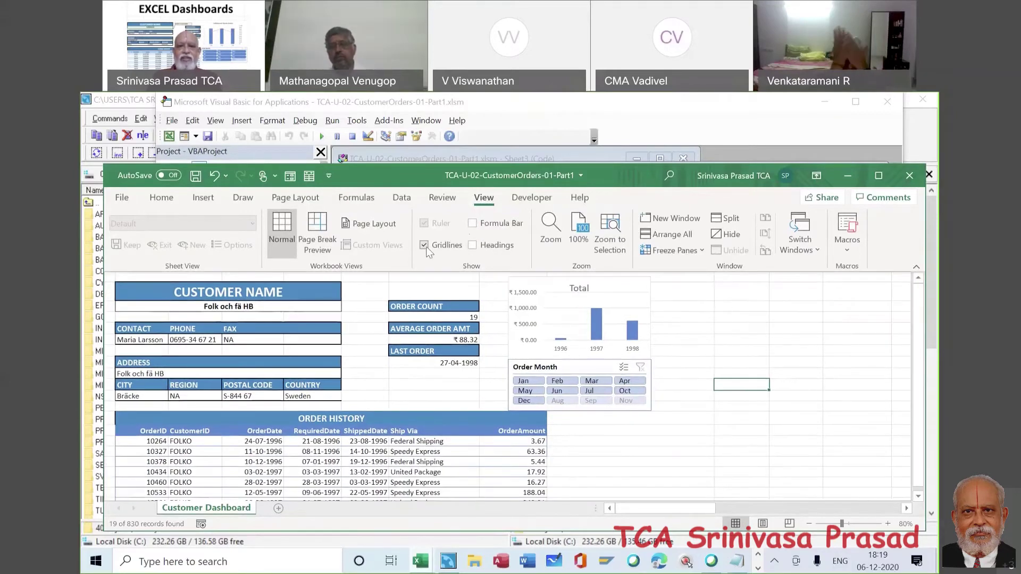
left_click(424, 245)
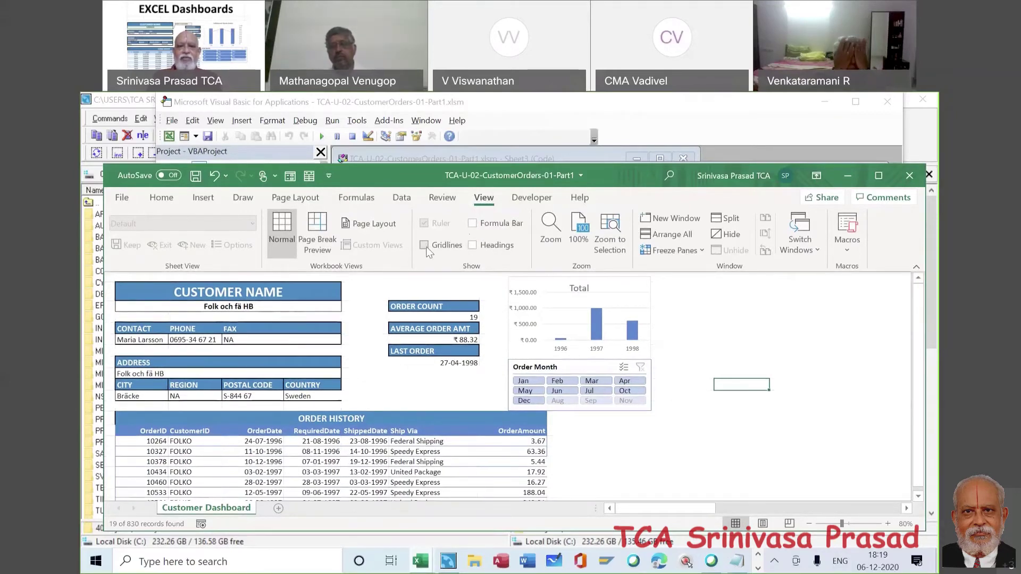
- Collapse the ribbon to its tab names and show the Review commands
double_click(482, 197)
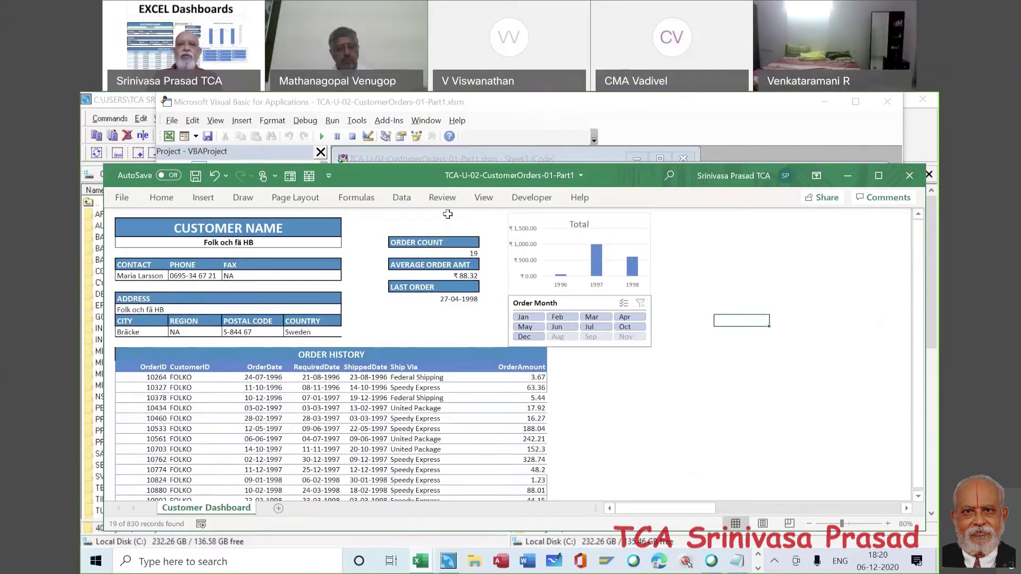
left_click(442, 197)
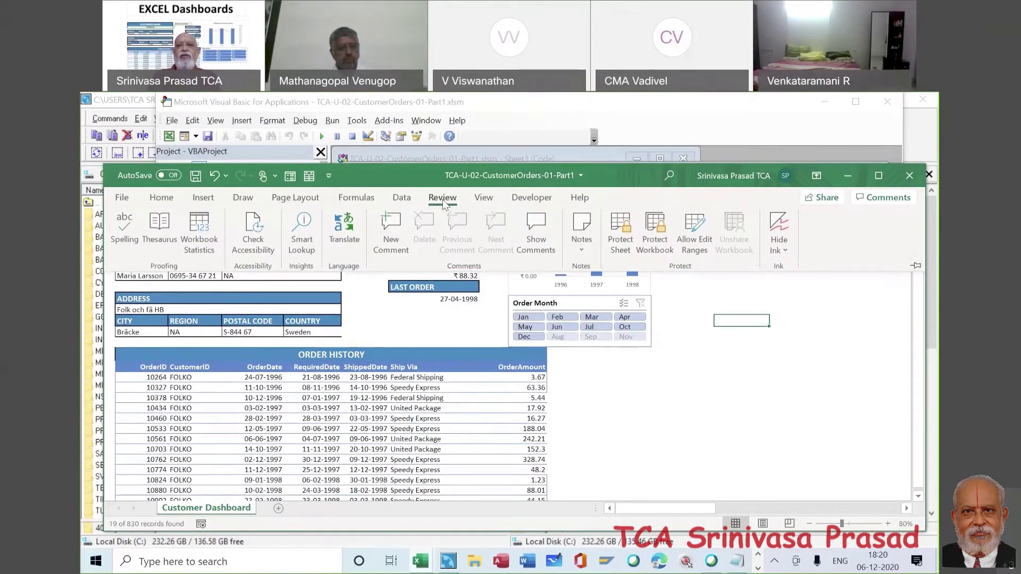
- Set Protect Sheet permissions to allow editing objects but not scenarios
left_click(621, 237)
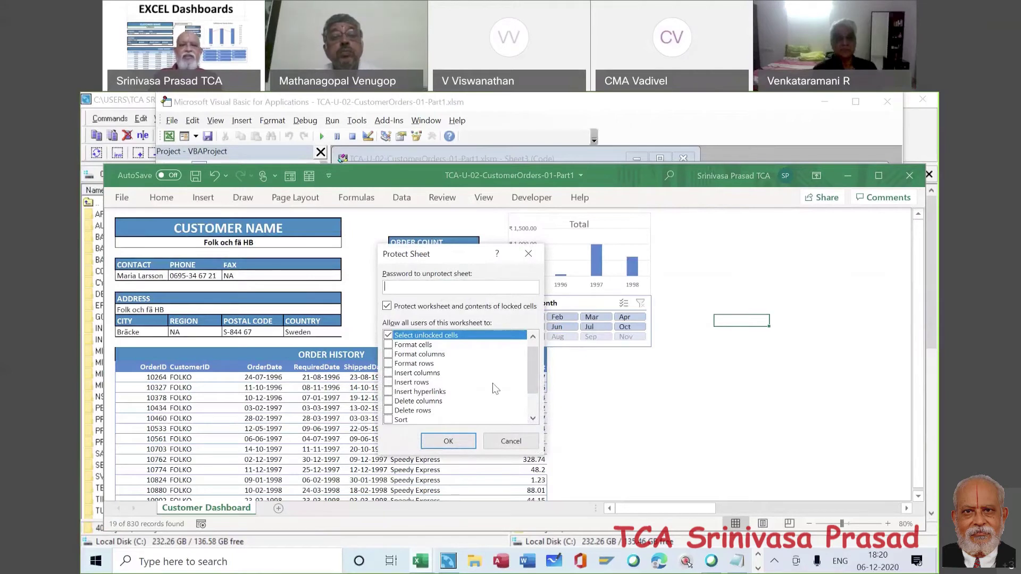
left_click(532, 418)
left_click(533, 419)
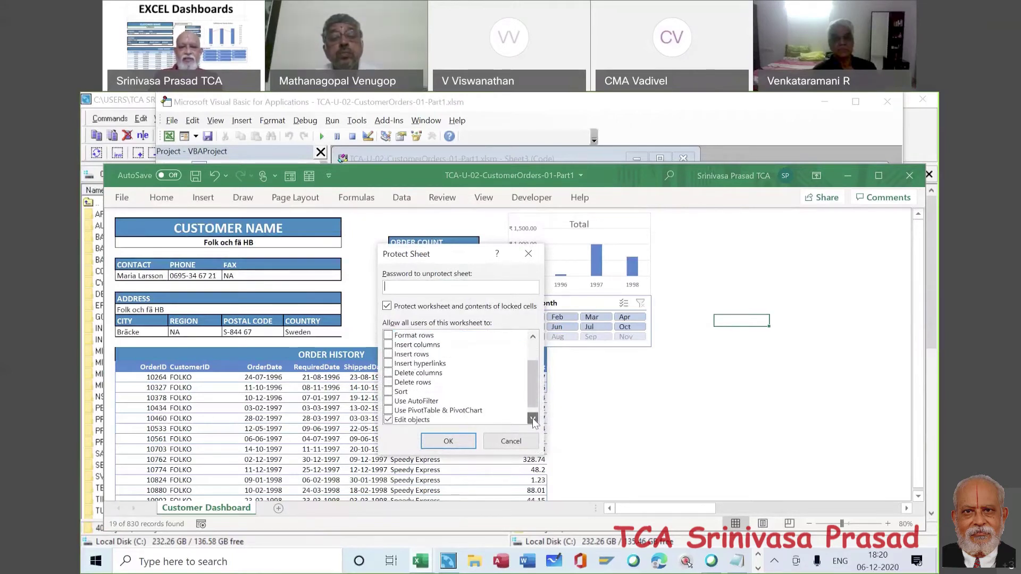
left_click(532, 419)
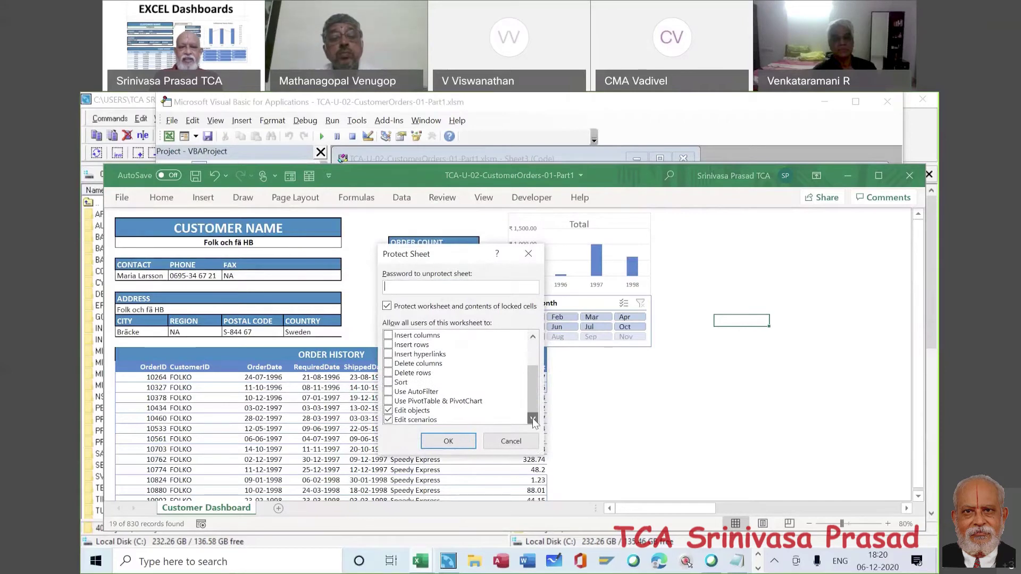
left_click(389, 419)
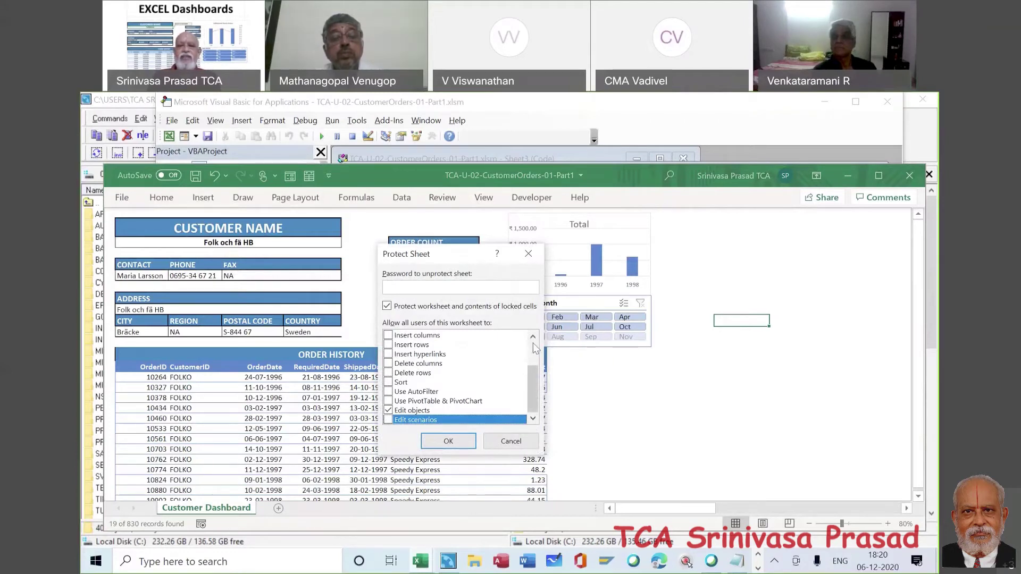
scroll(521, 362, "up", 2)
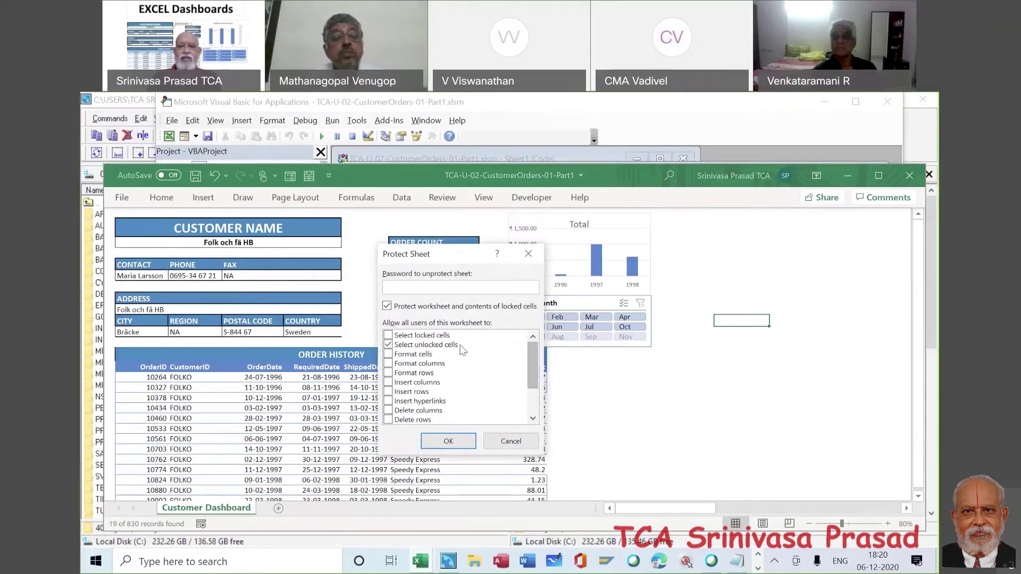
left_click(532, 419)
left_click(532, 418)
left_click(532, 418)
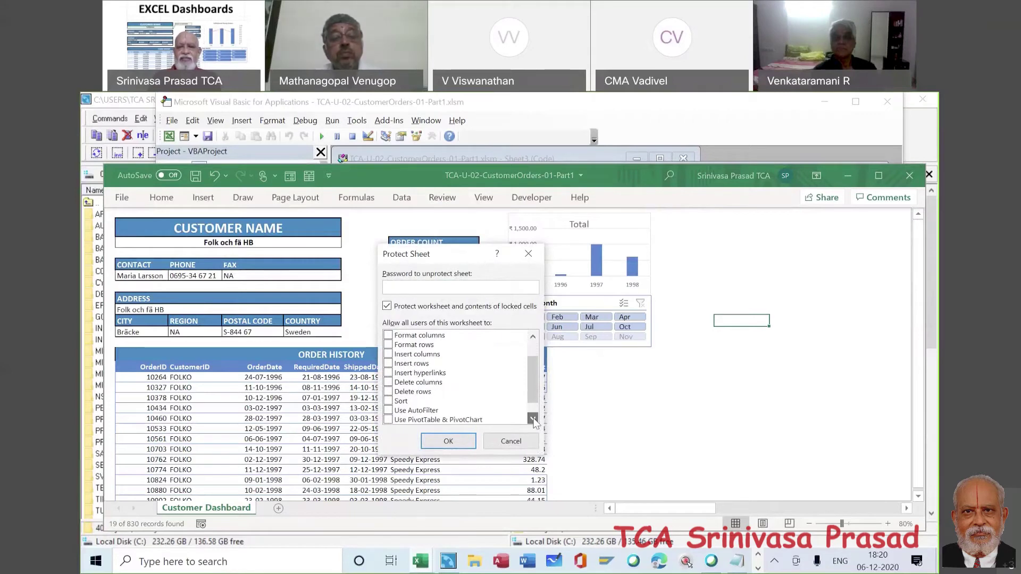
left_click(532, 418)
left_click(533, 418)
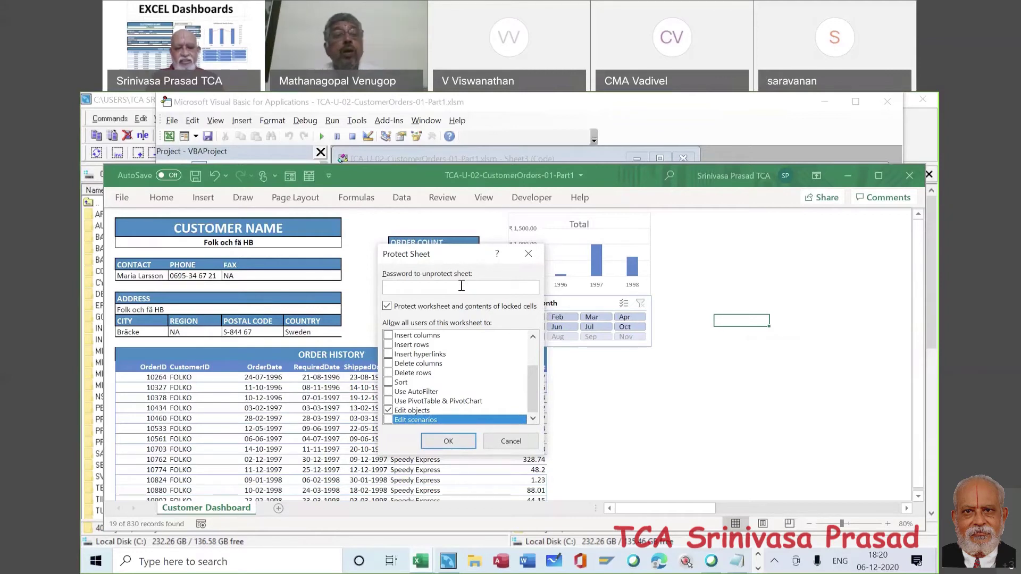
- Enter and confirm the sheet protection password to lock the dashboard
type("123")
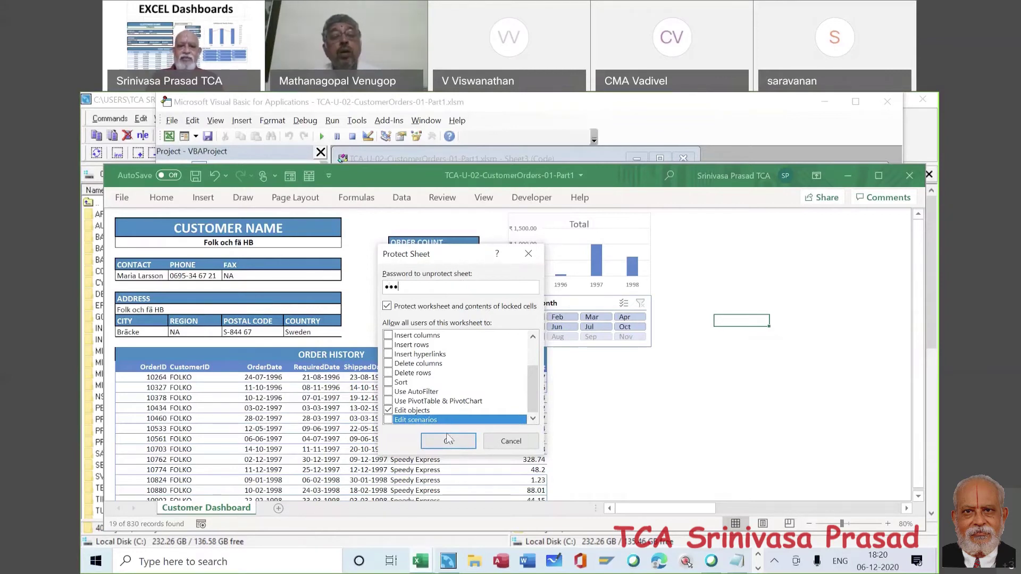
left_click(448, 441)
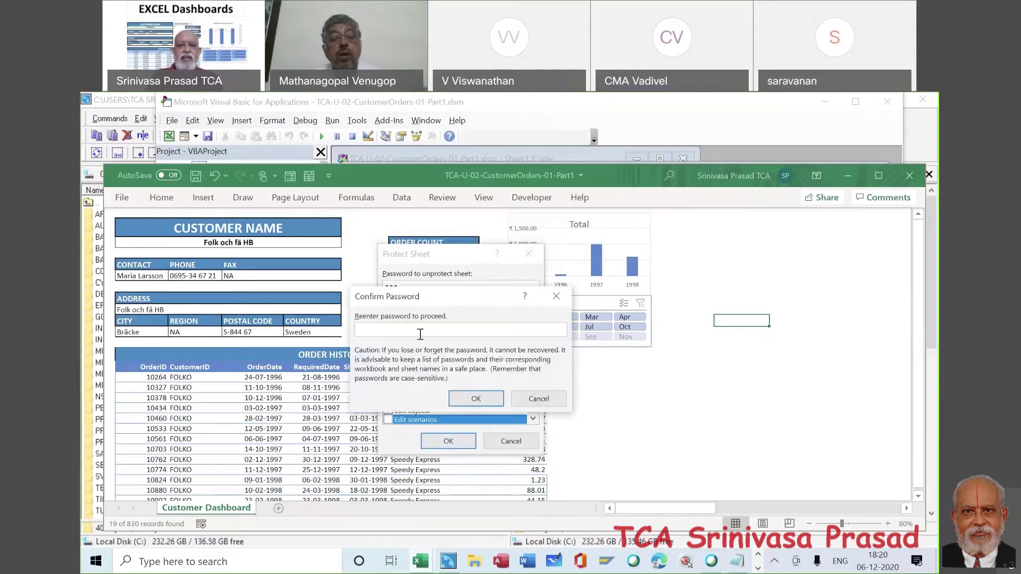
type("123")
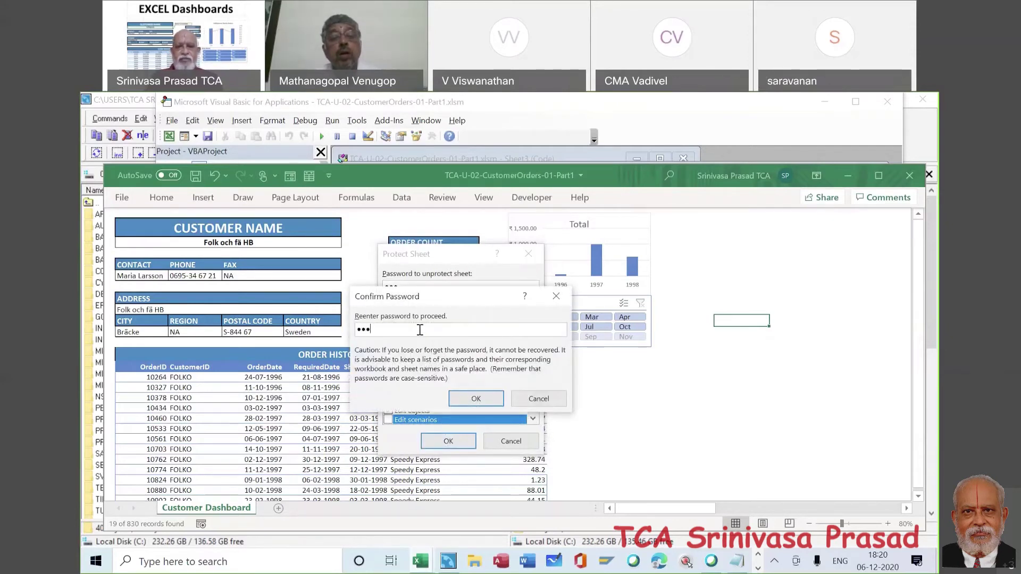
left_click(487, 400)
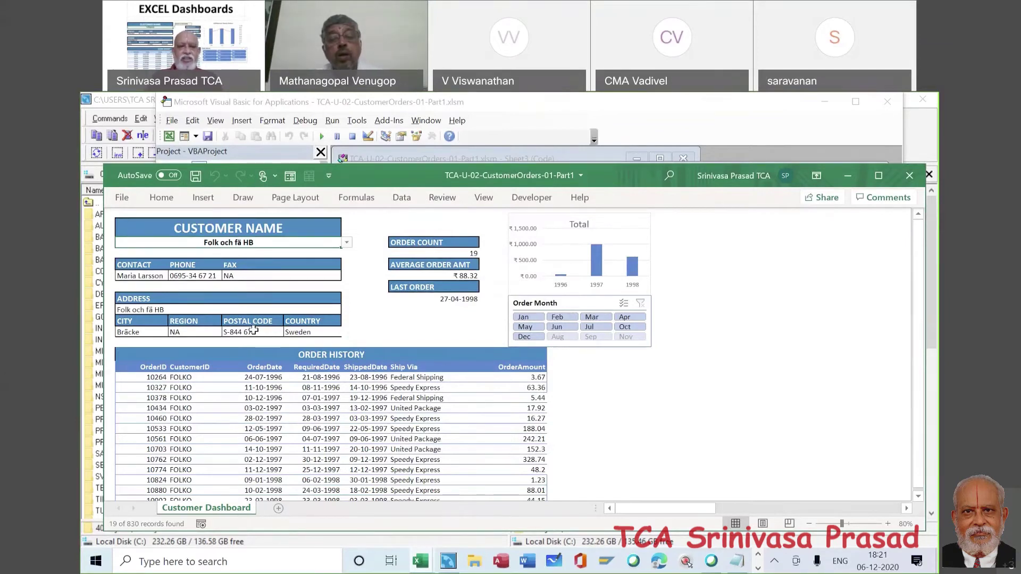
- Confirm the chart is locked and choose France restauration as the customer
left_click(572, 295)
key("Escape")
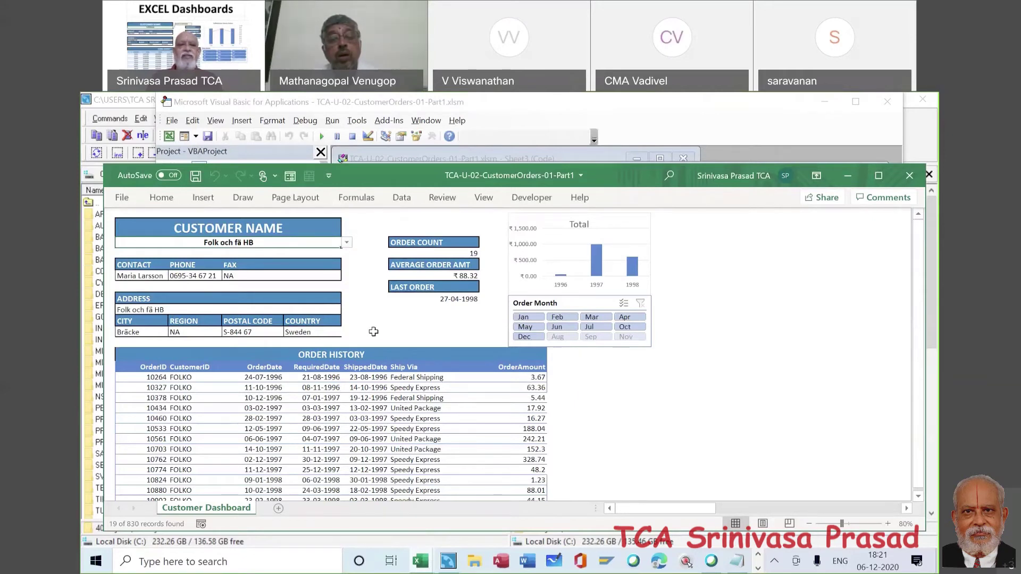
left_click(346, 242)
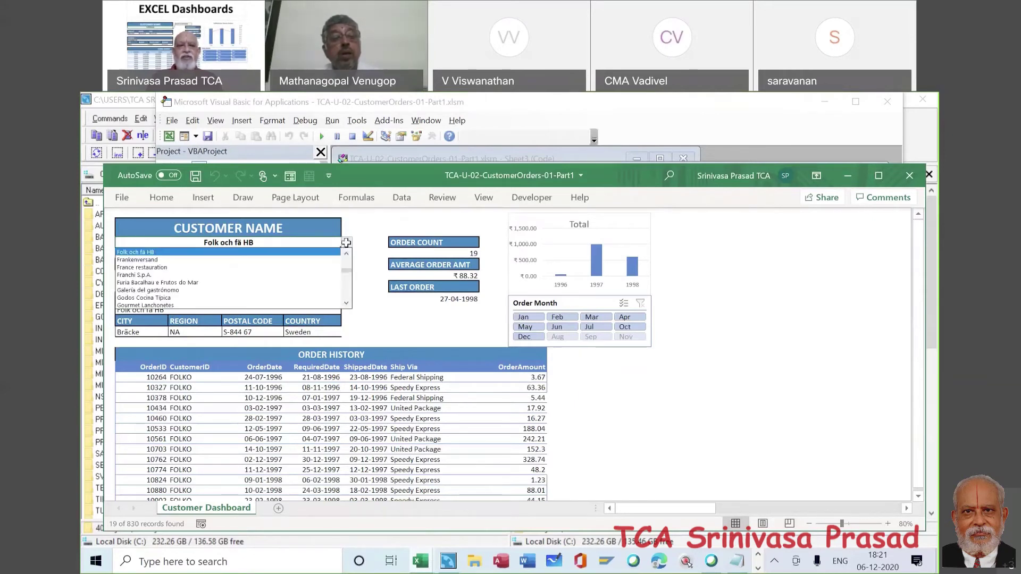
left_click(316, 267)
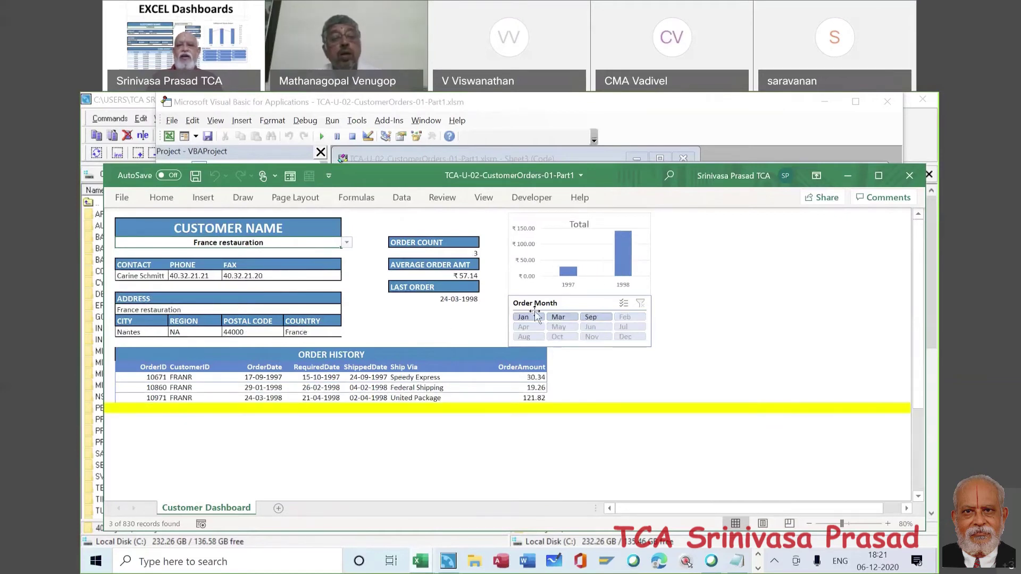
- Filter orders to March and show Furia Bacalhau e Frutos do Mar (8 orders)
left_click(566, 320)
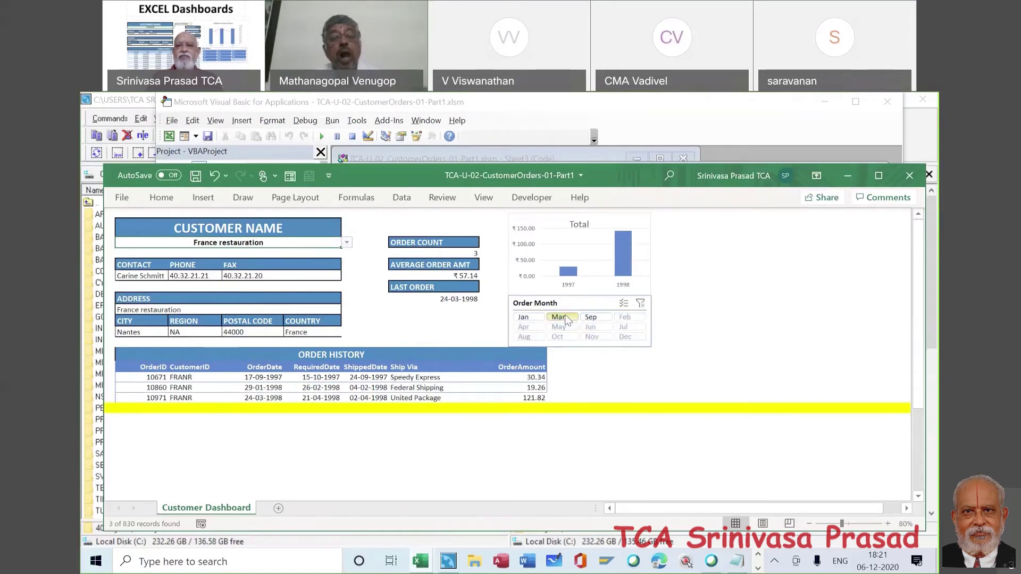
left_click(346, 242)
left_click(293, 267)
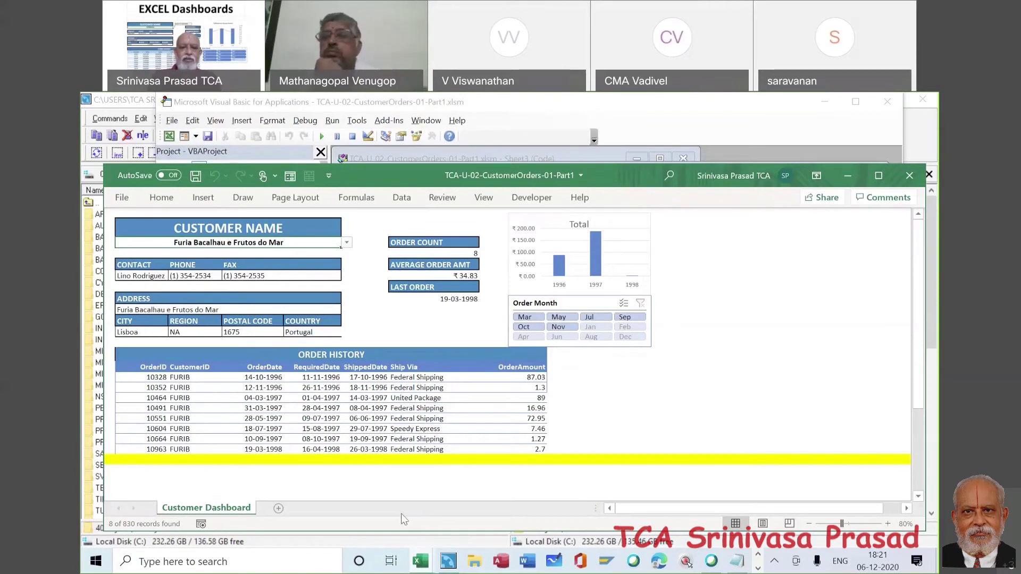
right_click(232, 510)
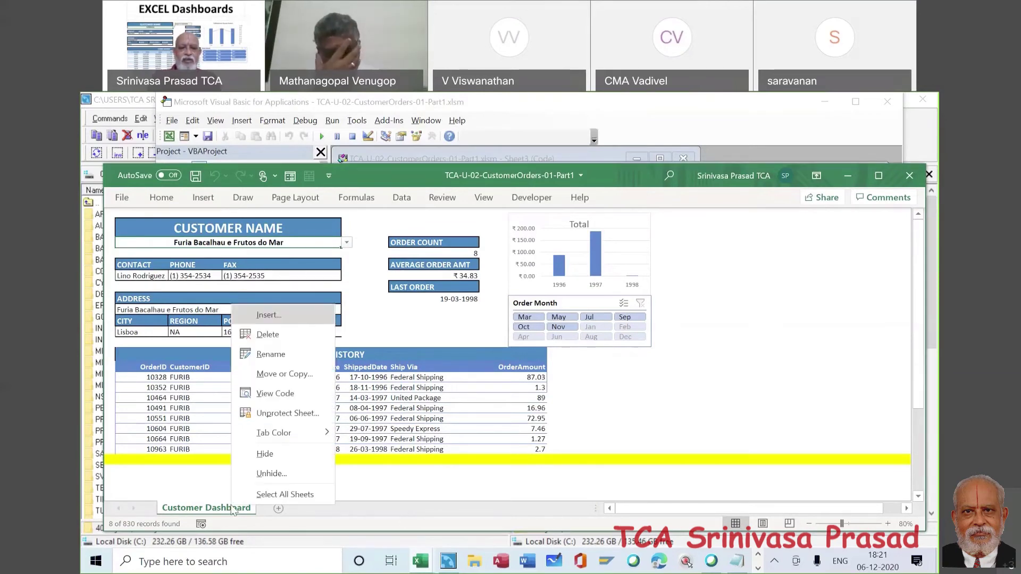
left_click(268, 471)
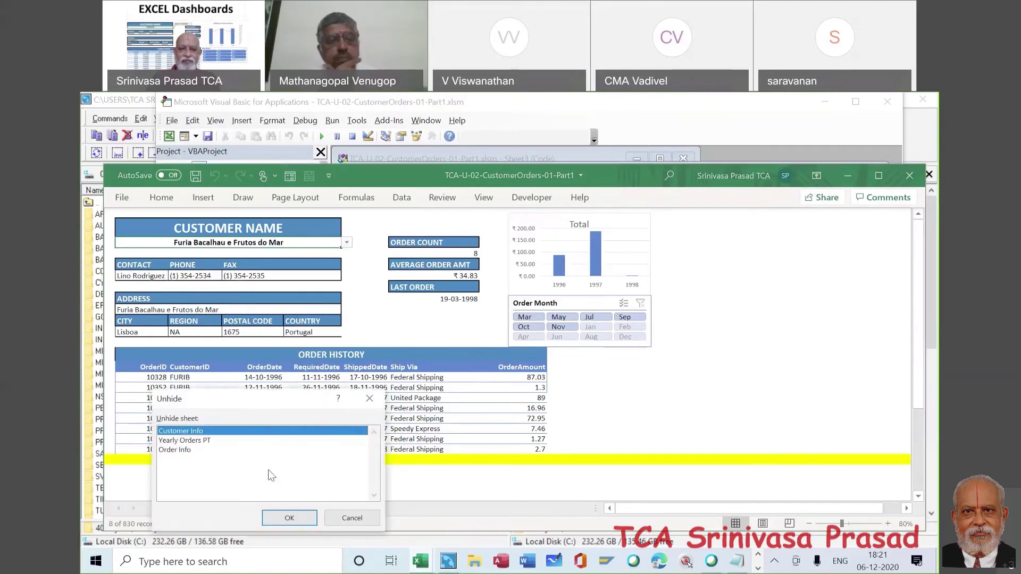
left_click(351, 520)
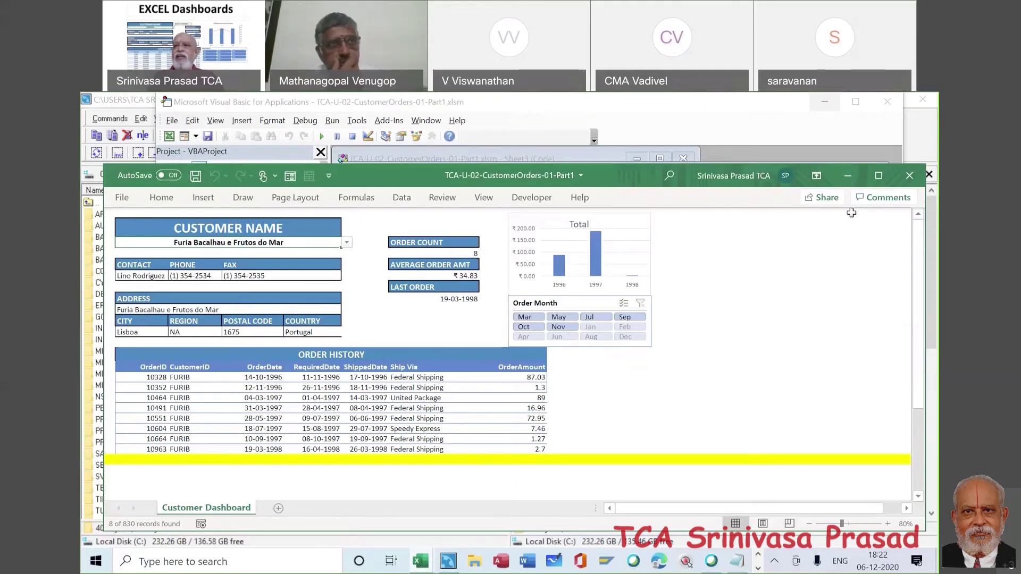
- Maximize Excel, check Galería del gastrónomo's no-orders message, then show Godos Cocina Típica
left_click_drag(617, 172, 609, 141)
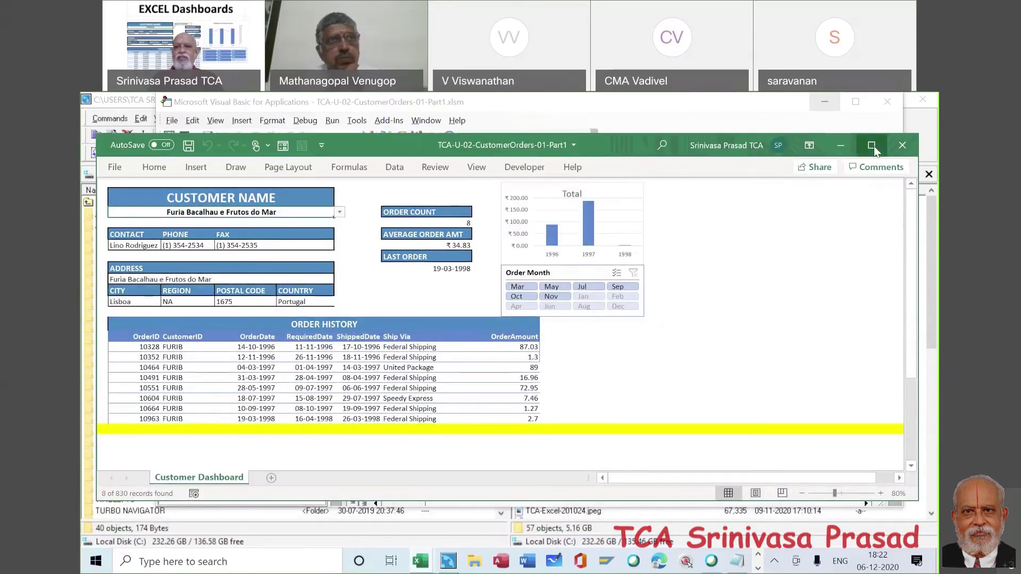
left_click(872, 145)
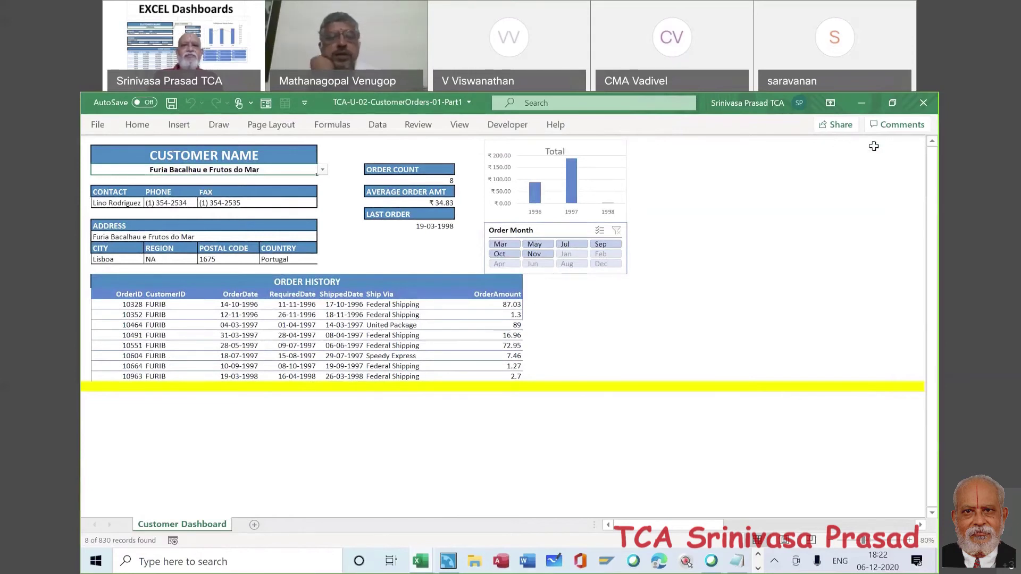
left_click(323, 169)
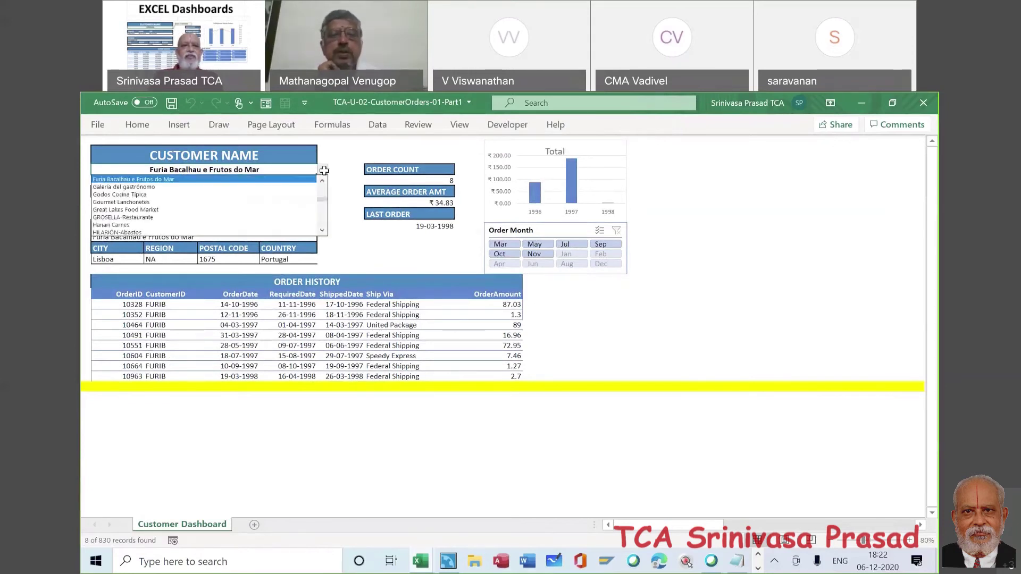
left_click(309, 188)
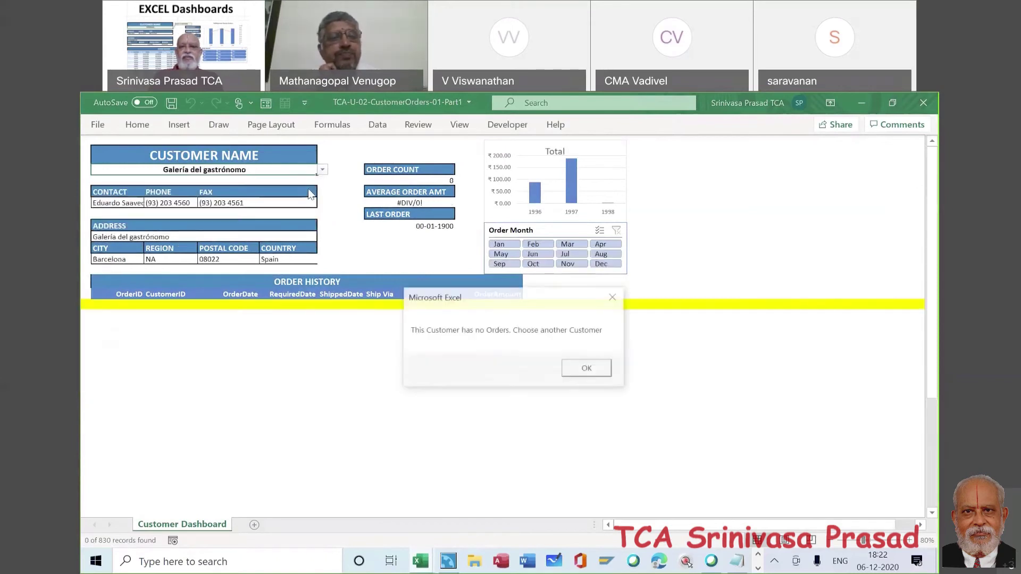
left_click(600, 369)
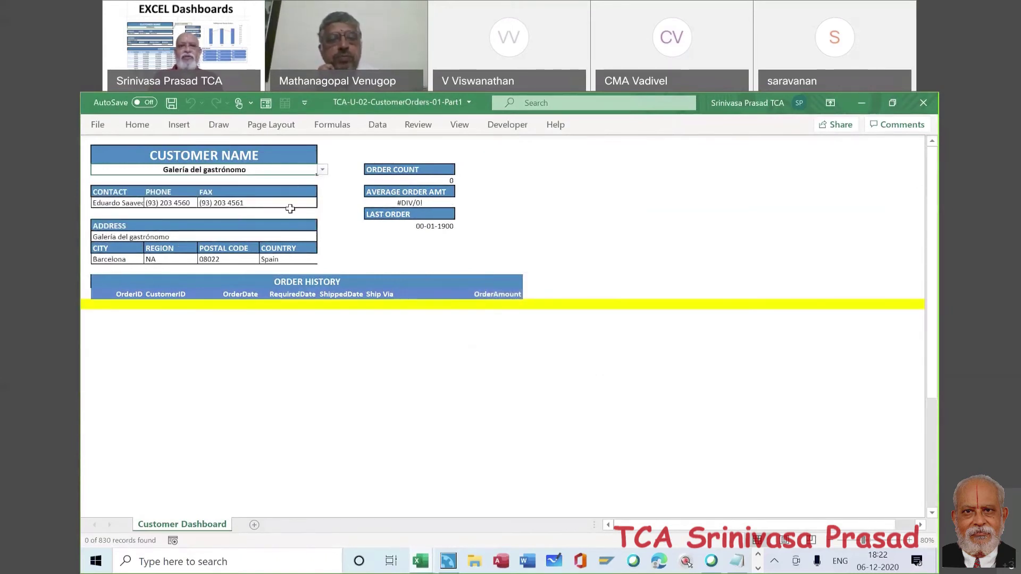
left_click(322, 170)
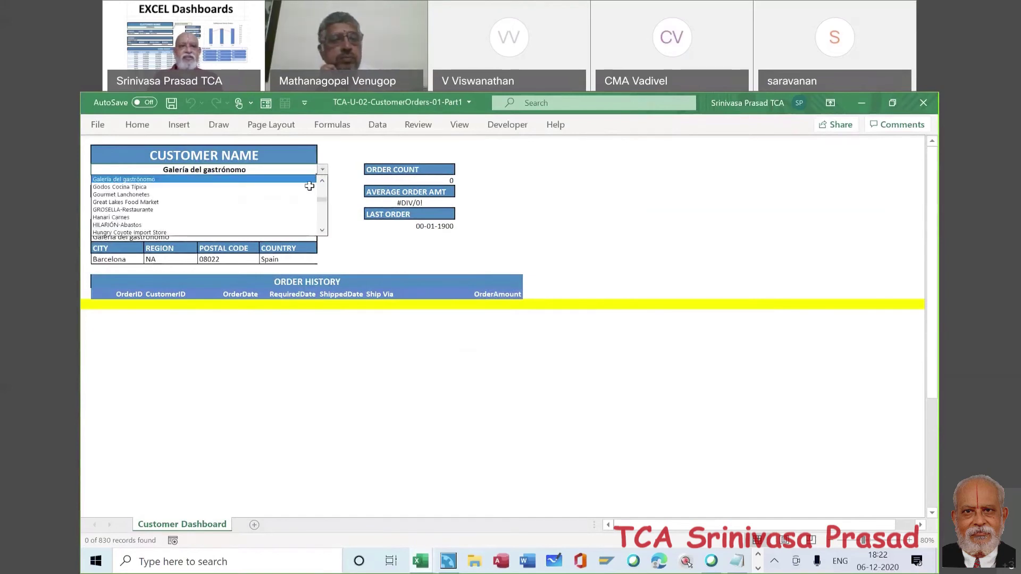
left_click(307, 188)
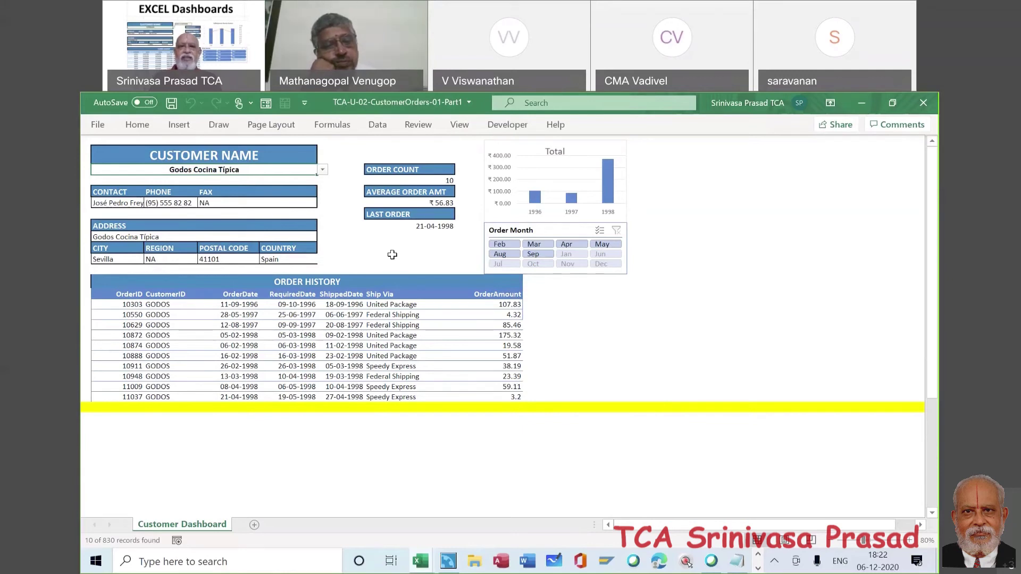
- Dismiss Galería del gastrónomo's no-orders message, then show GROSELLA-Restaurante with 2 orders and ₹33.90 average
left_click(323, 171)
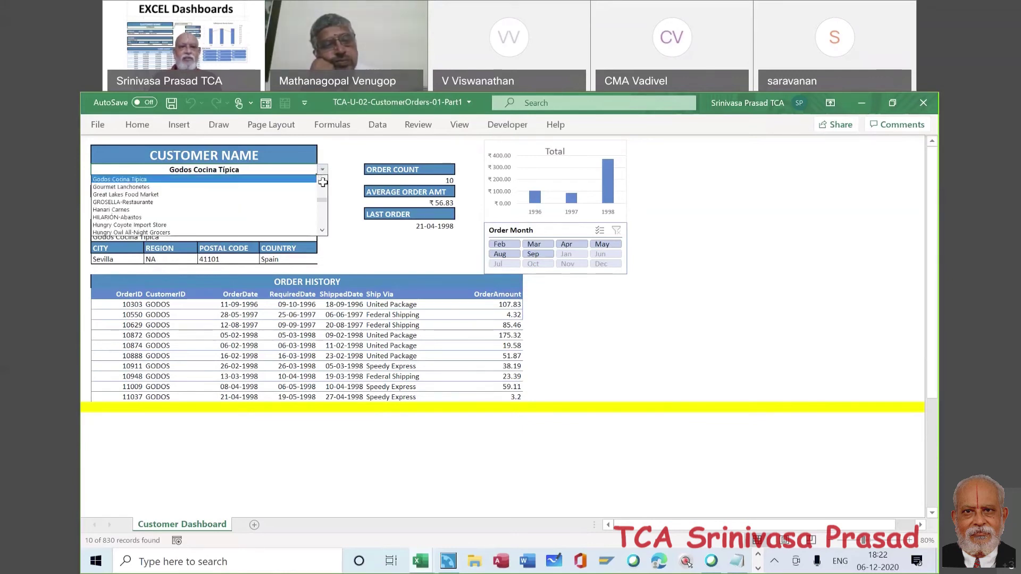
left_click(322, 180)
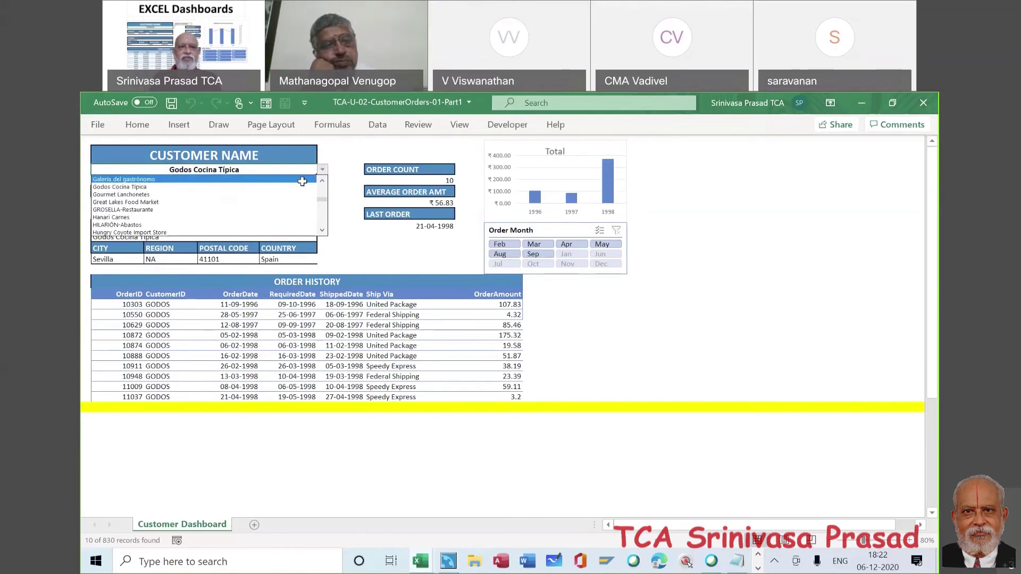
left_click(306, 180)
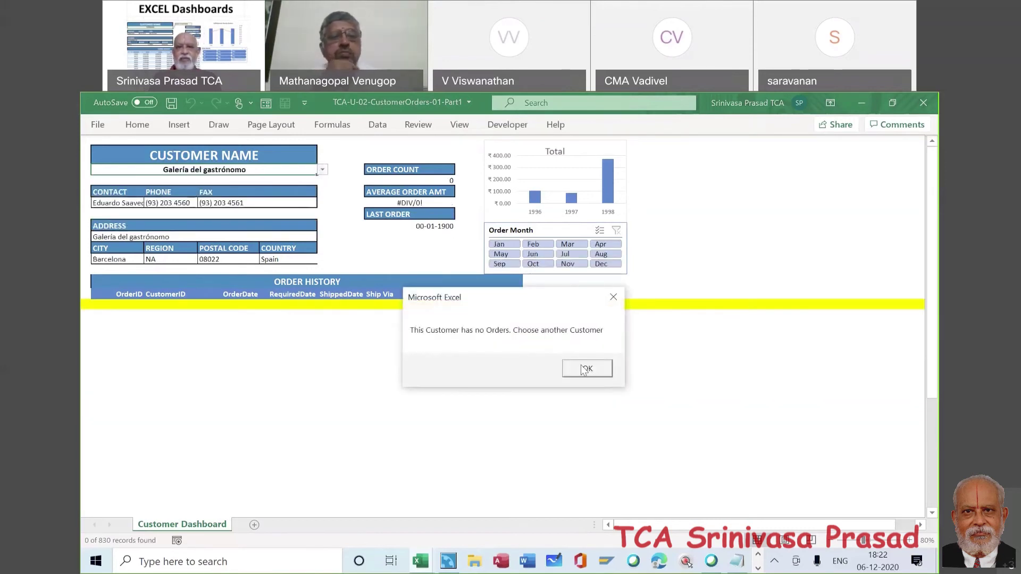
left_click(585, 368)
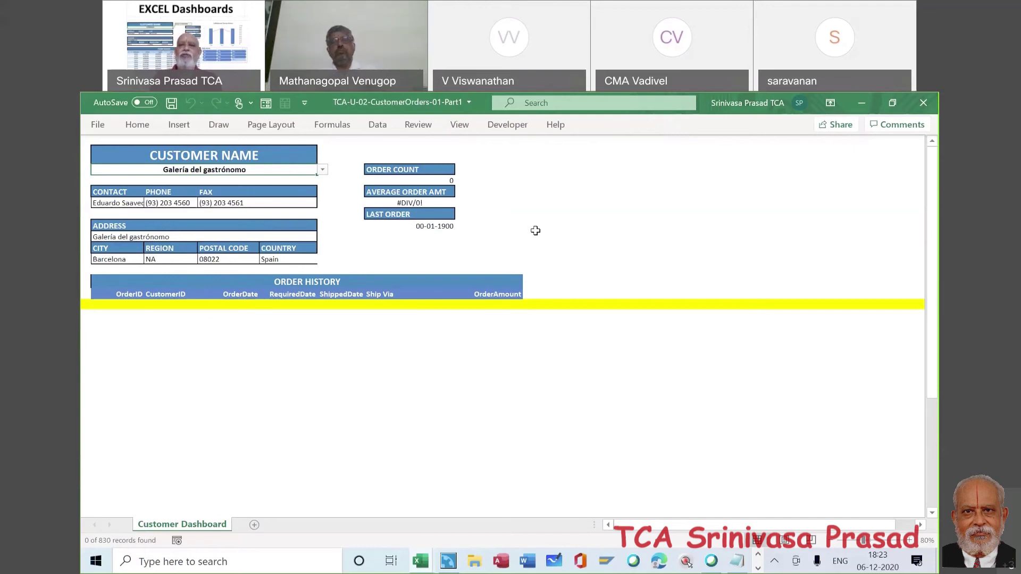
left_click(322, 169)
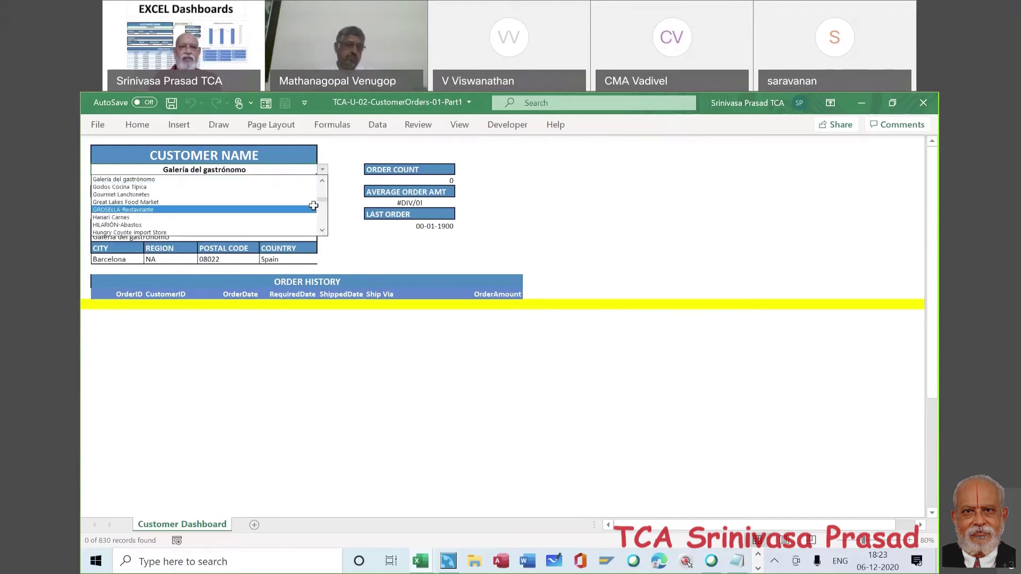
left_click(314, 207)
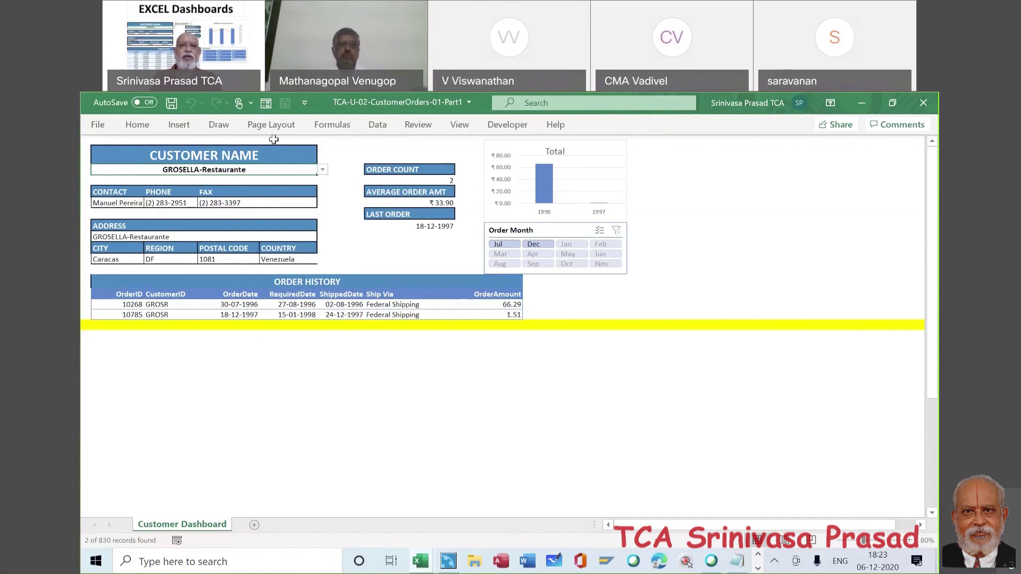
- Save the TCA-U-02-CustomerOrders workbook with the protected dashboard
left_click(171, 105)
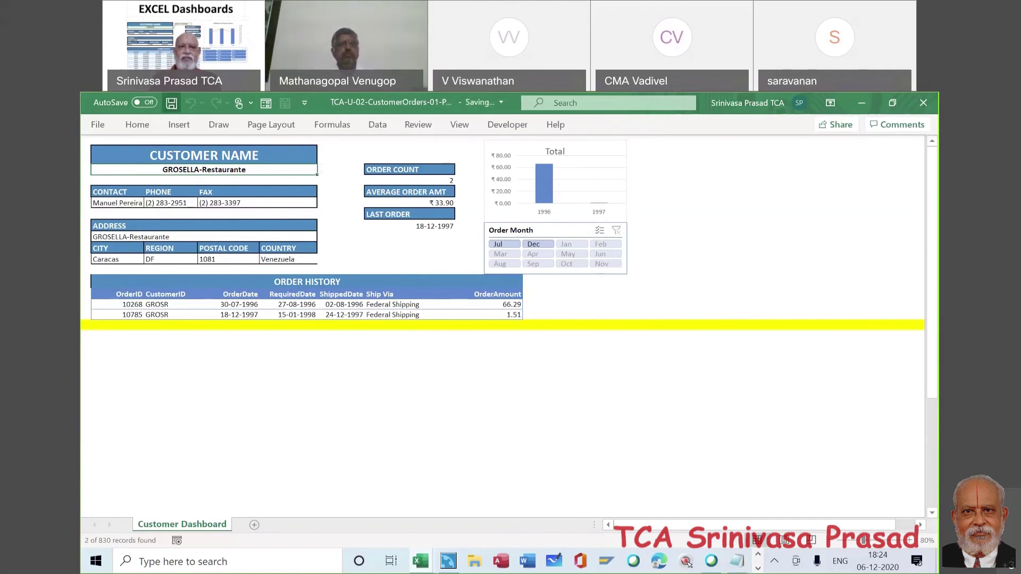